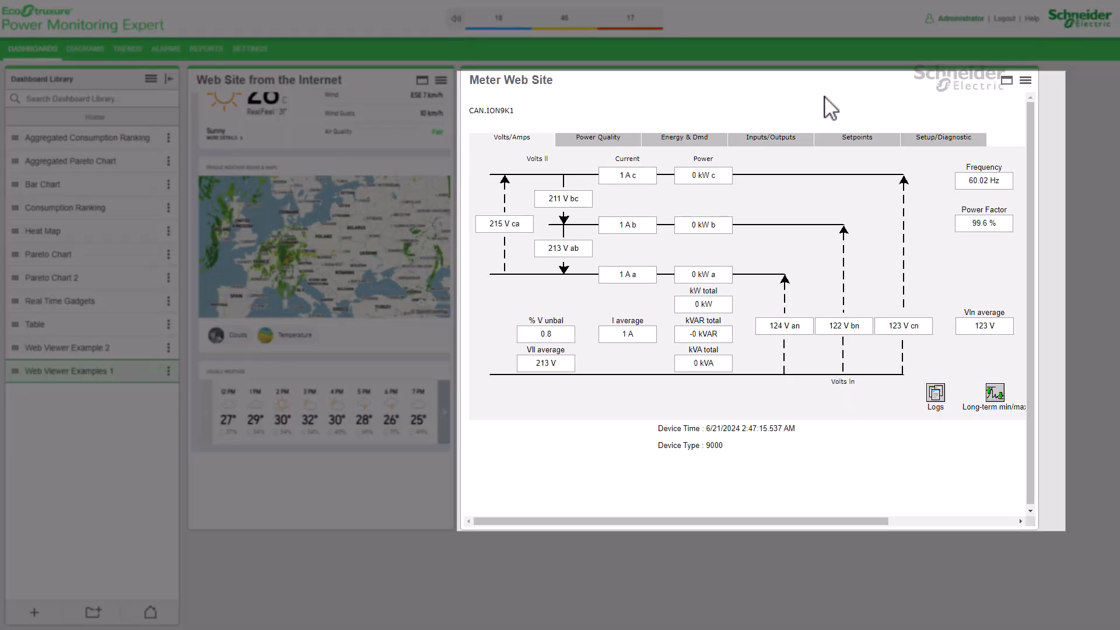
- Highlight the device name in the Meter Web Site gadget, view the gadget maximized, and restore it to normal size
left_click_drag(470, 111, 509, 111)
left_click(1007, 81)
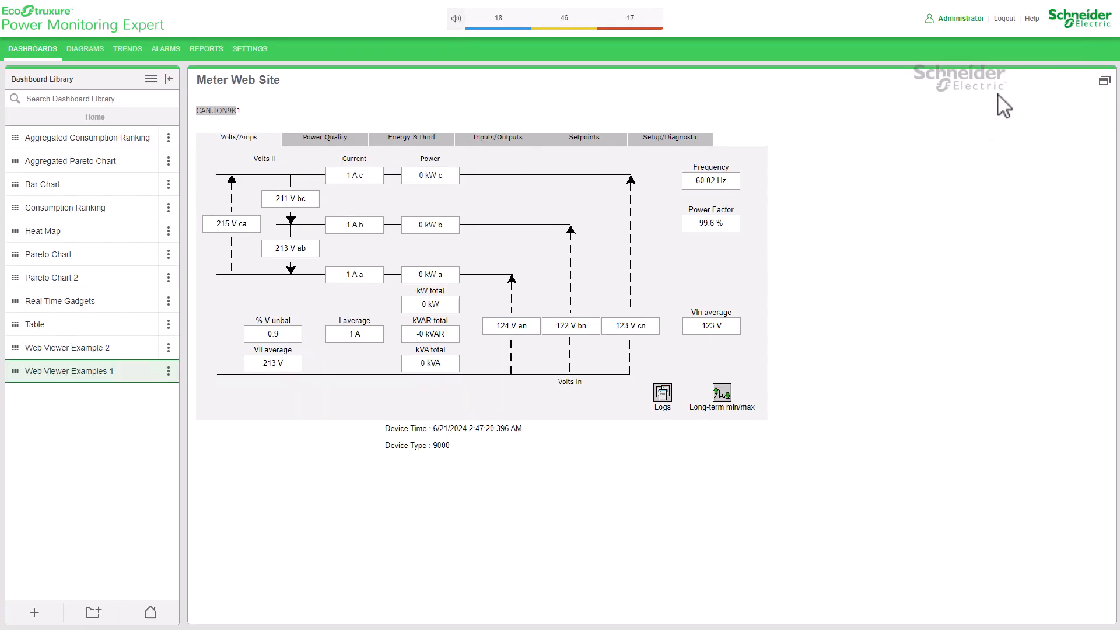
left_click(1105, 81)
left_click(507, 461)
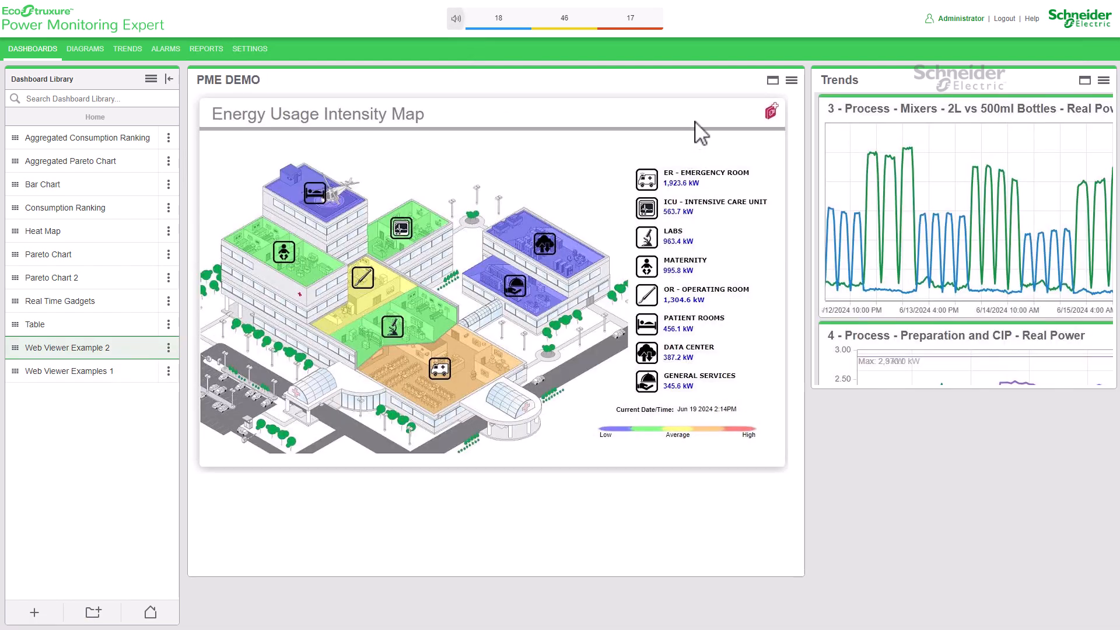
- View the PME DEMO and Trends gadgets of Web Viewer Example 2 maximized one after the other, restoring each to normal size
left_click(773, 81)
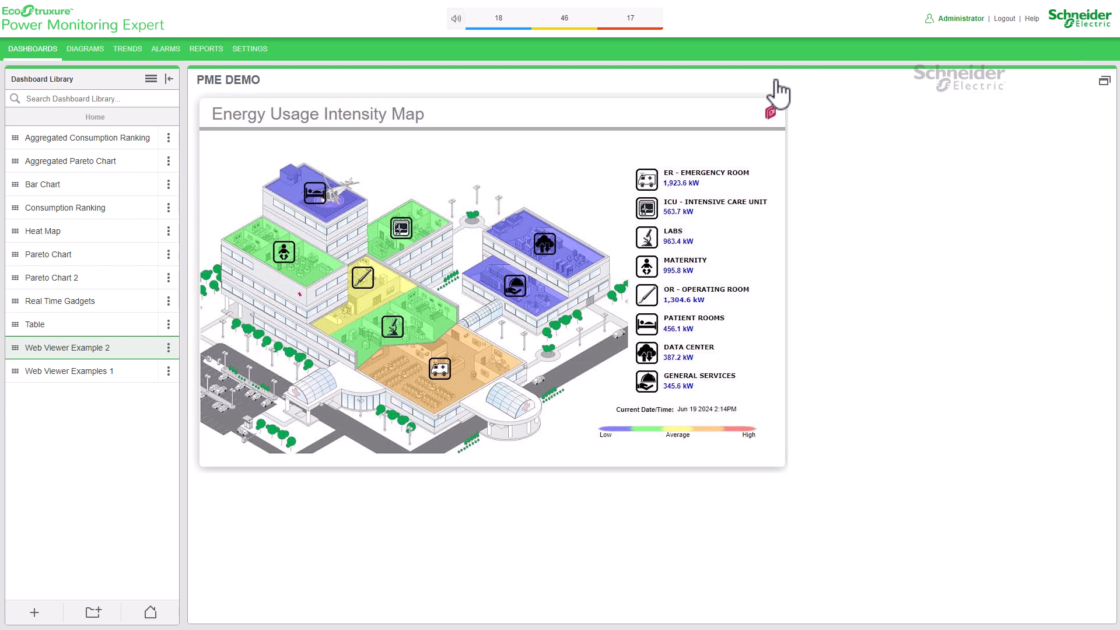
left_click(1104, 81)
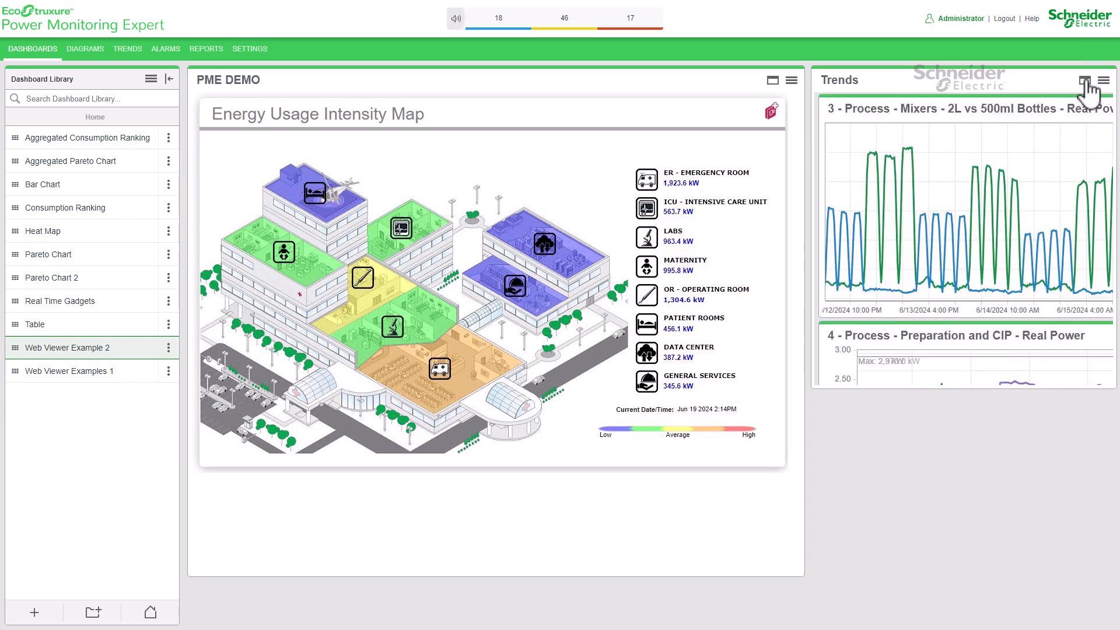
left_click(1085, 82)
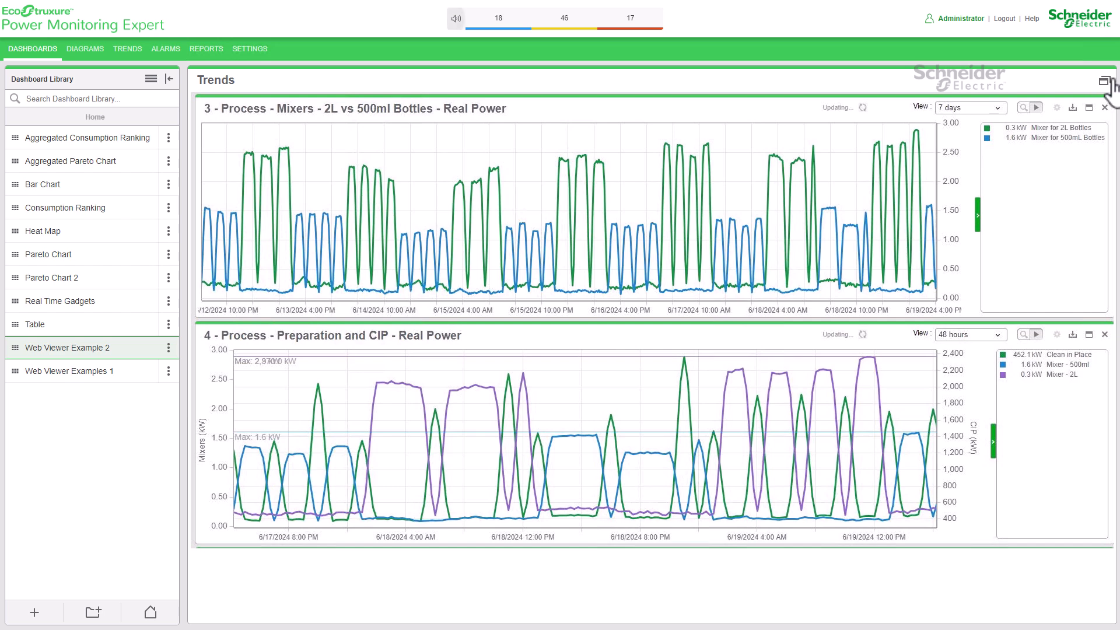
left_click(1104, 81)
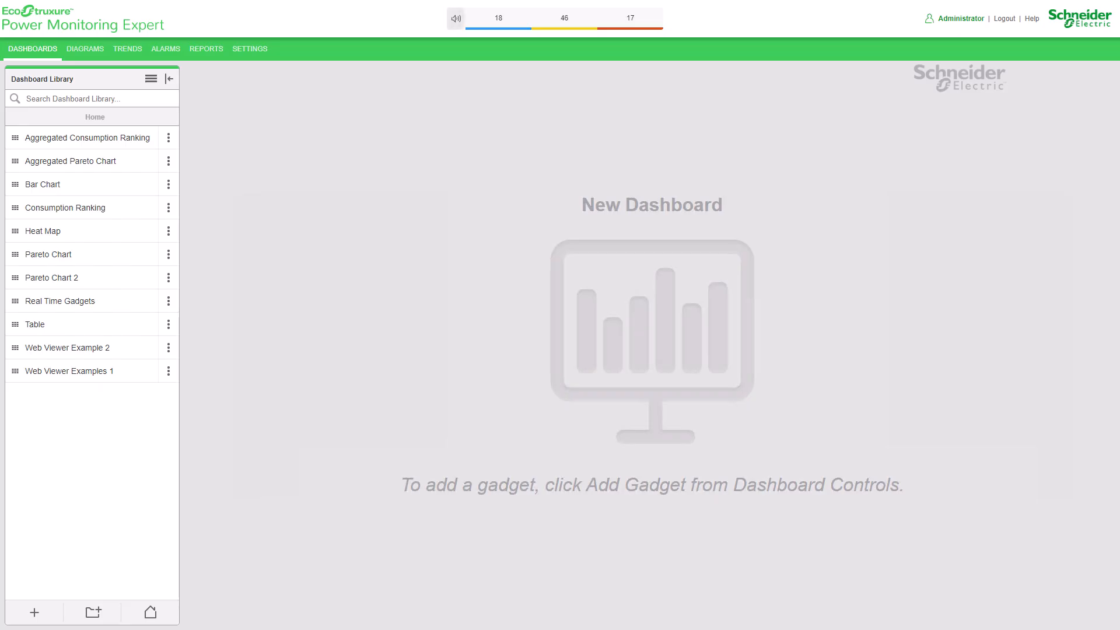
- Add a new dashboard to the Dashboard Library and name it EcoWatt
left_click(35, 614)
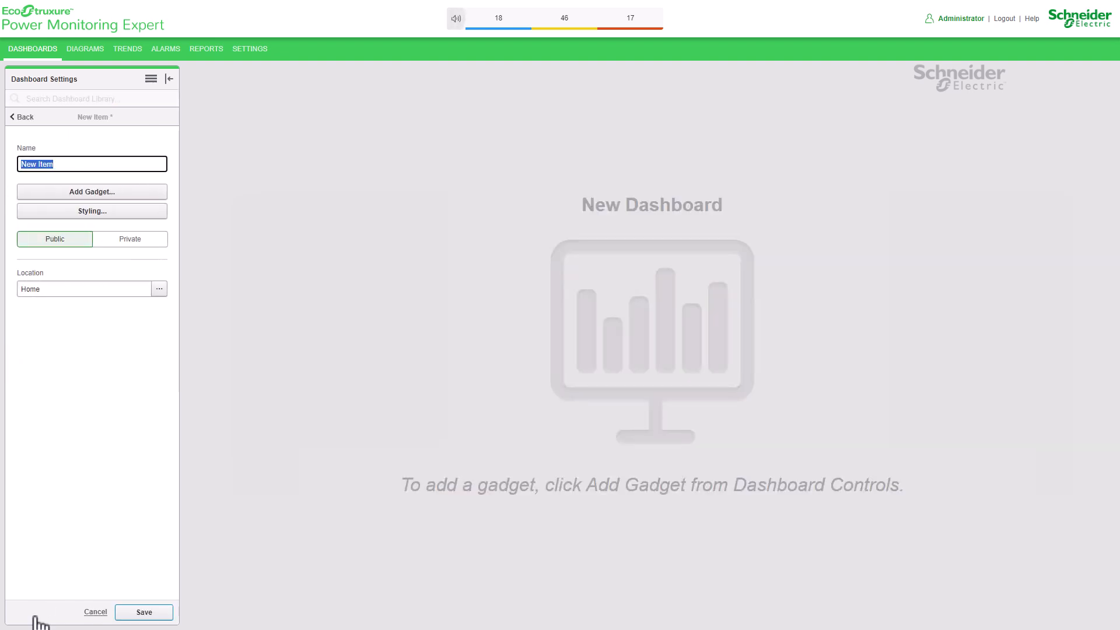
left_click(92, 611)
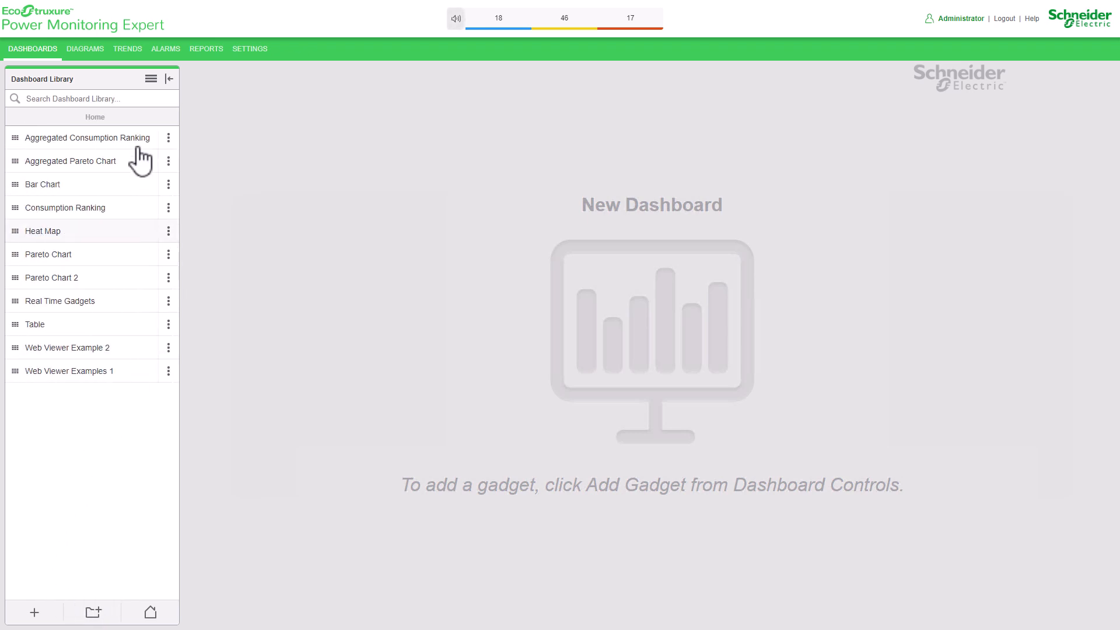
left_click(152, 79)
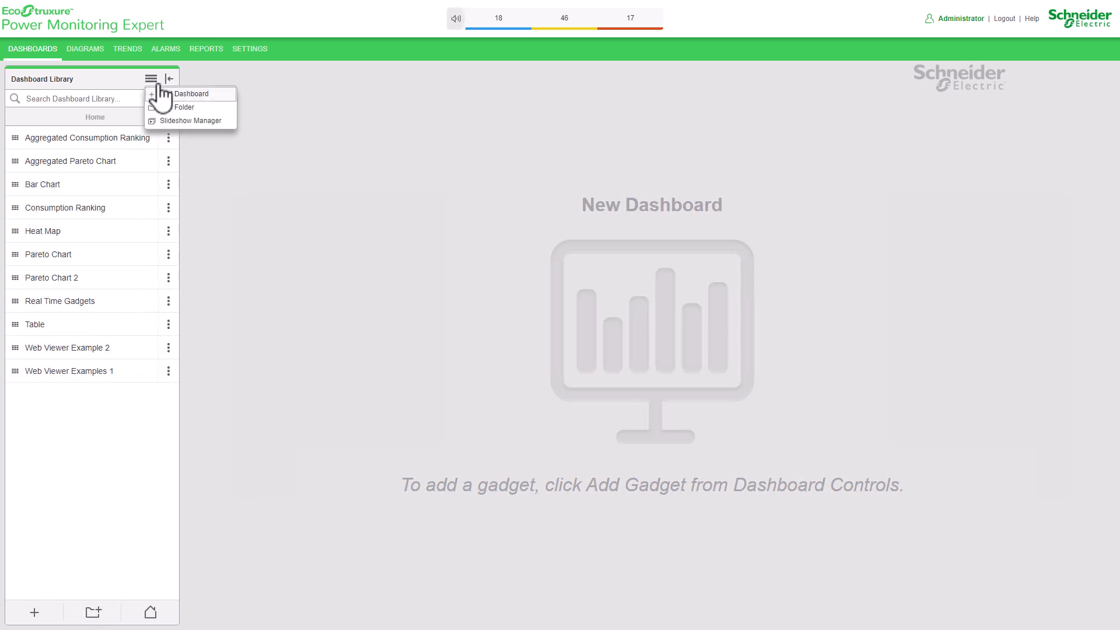
left_click(224, 95)
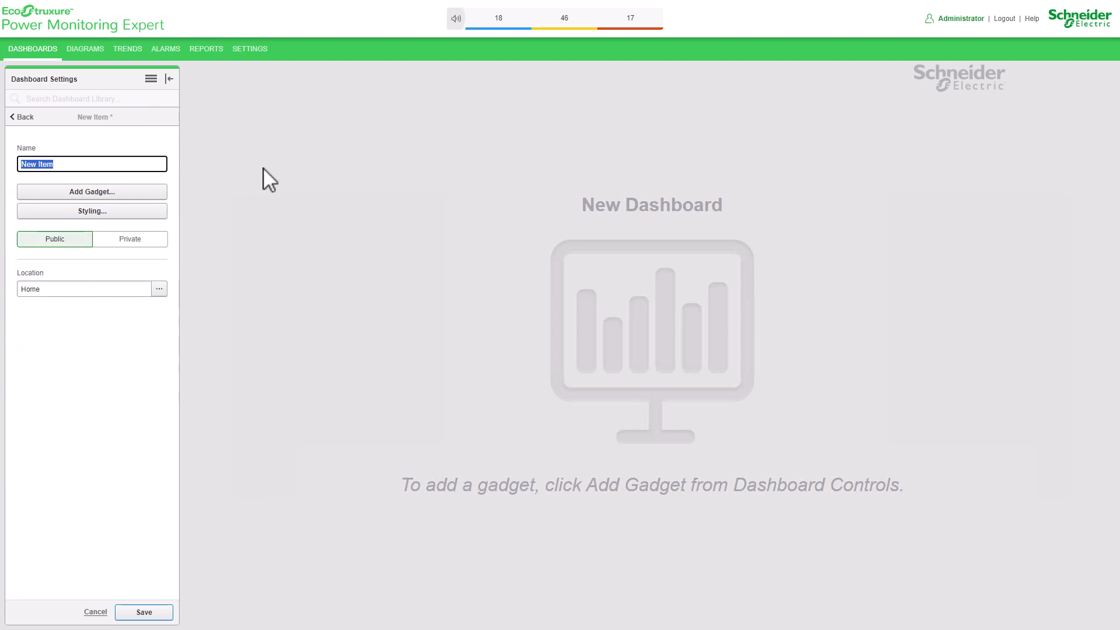
type("EcoWatt")
- Add a Web Viewer gadget from the Web category to the EcoWatt dashboard and continue to its general settings
left_click(140, 192)
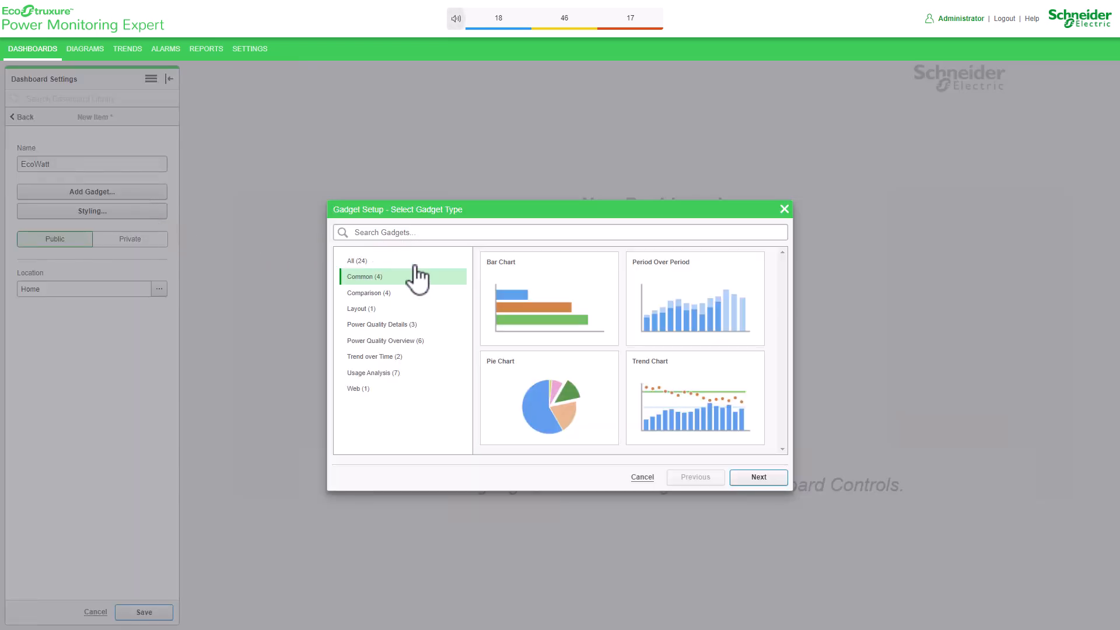
left_click(416, 390)
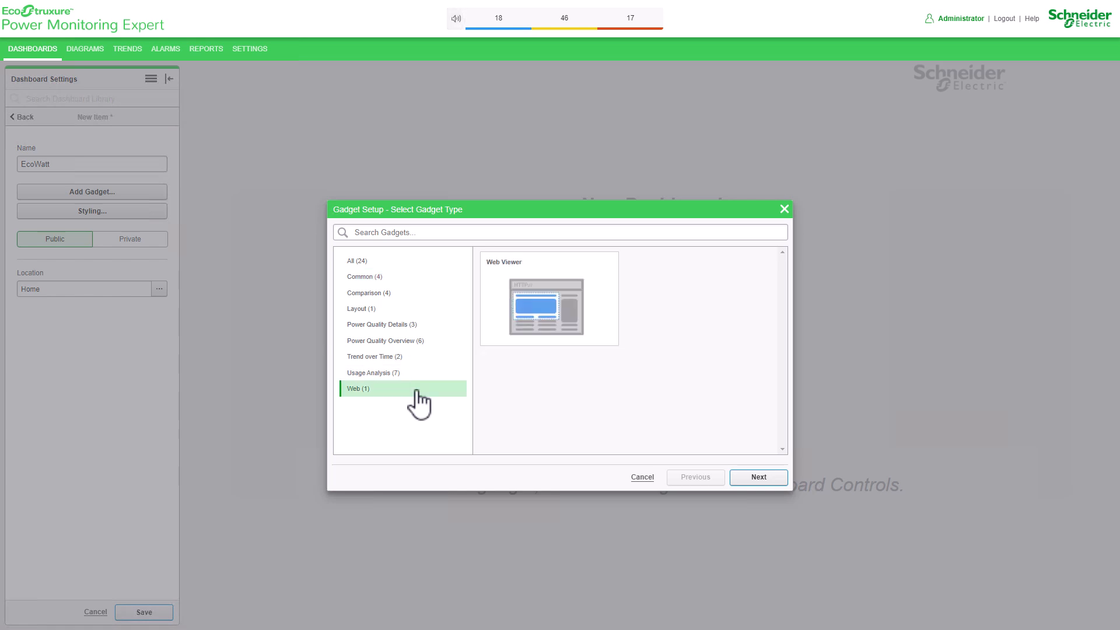
left_click(573, 321)
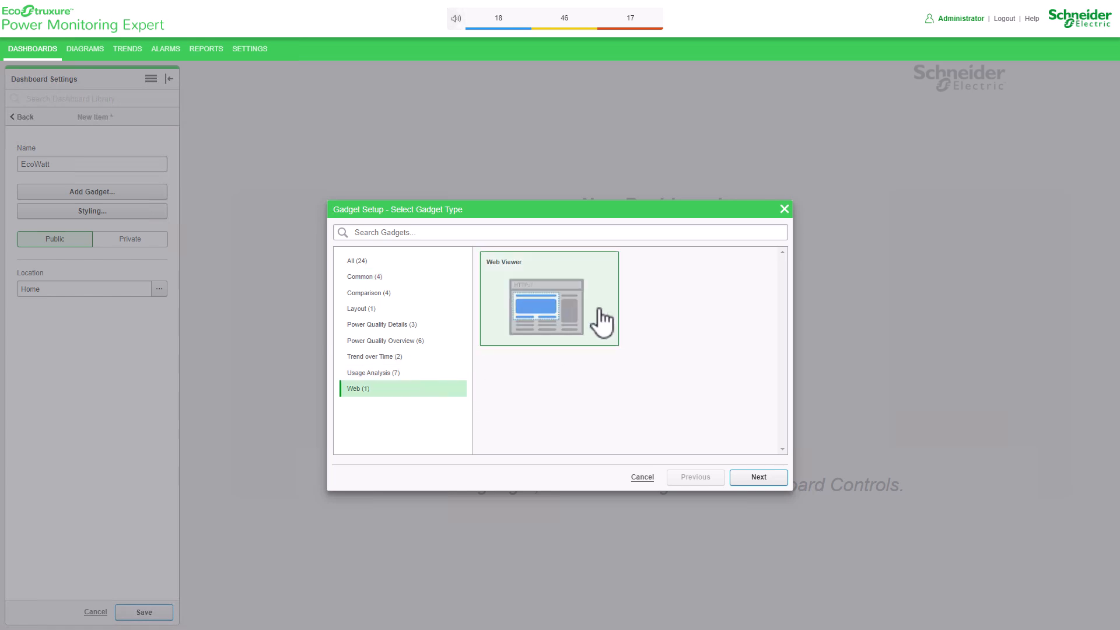
left_click(775, 477)
- Title the gadget EcoWatt, override the dashboard opacity with 80%, and continue to the content settings
left_click(433, 255)
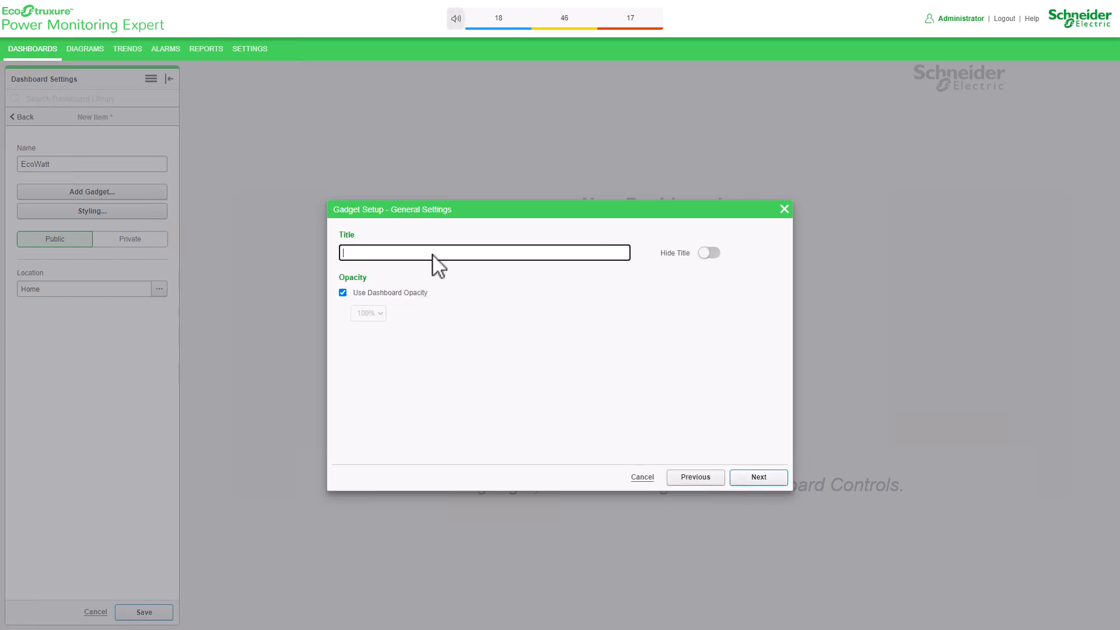
type("EcoWat")
left_click(416, 293)
left_click(379, 314)
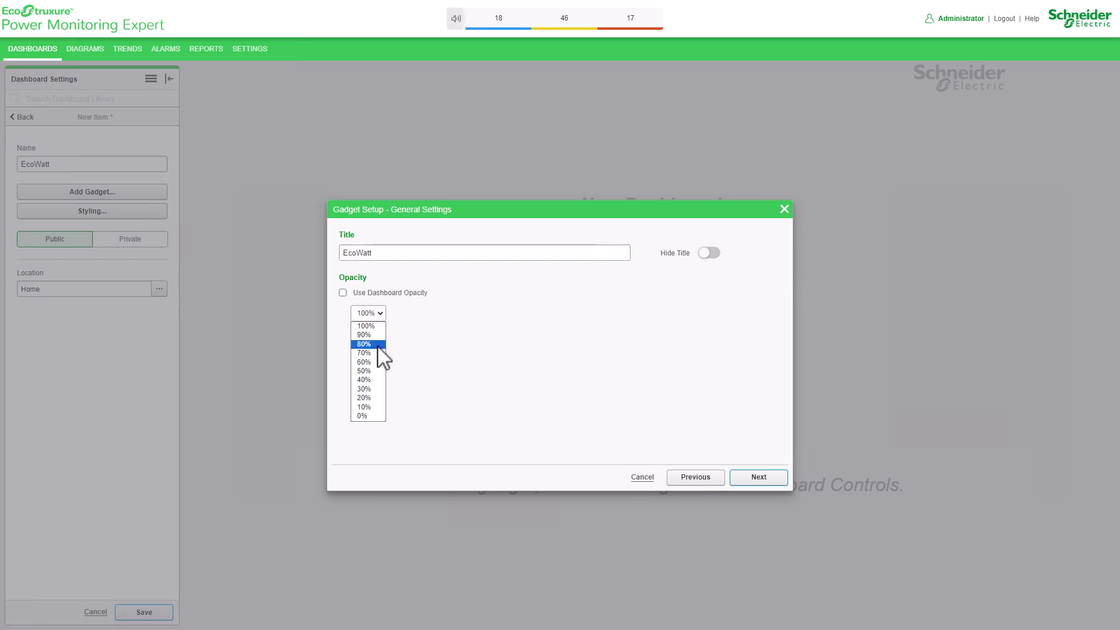
left_click(378, 345)
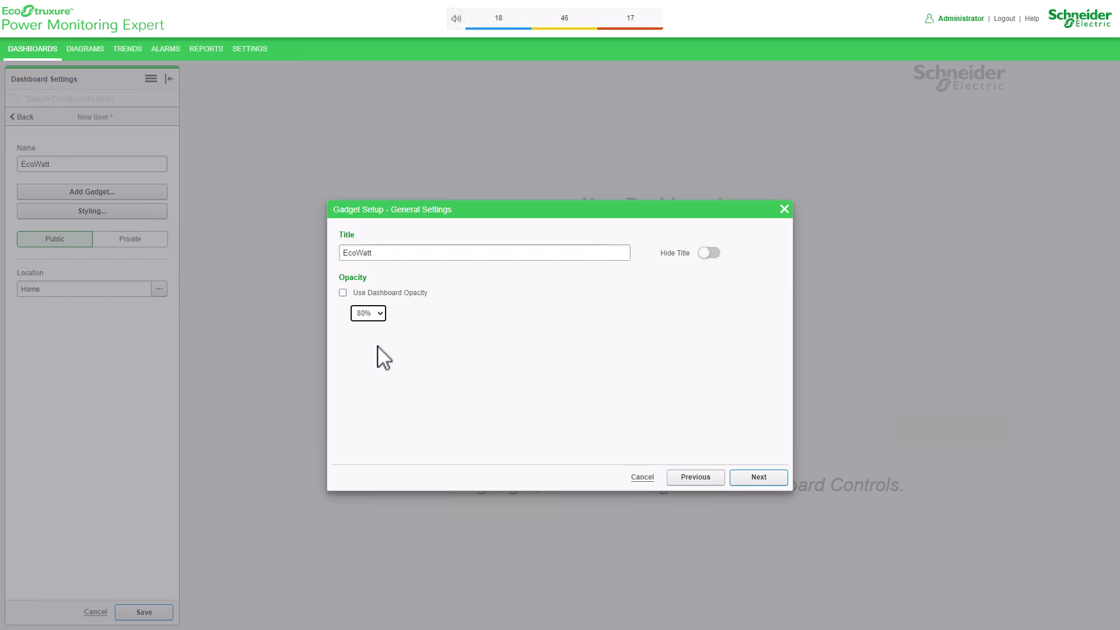
left_click(782, 479)
left_click(538, 258)
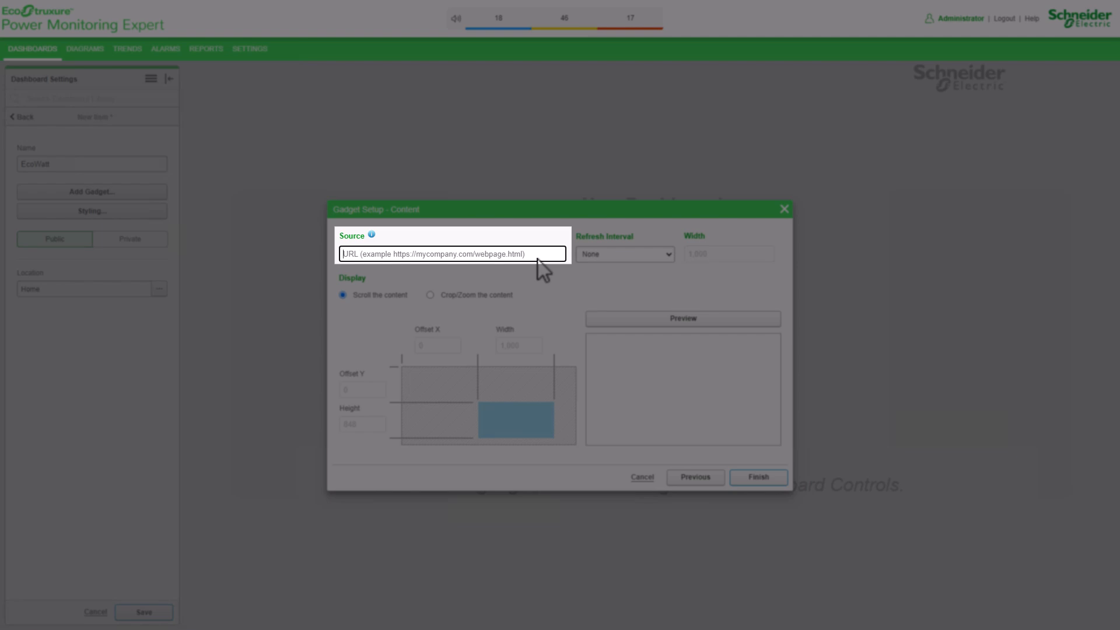
type("https://mo")
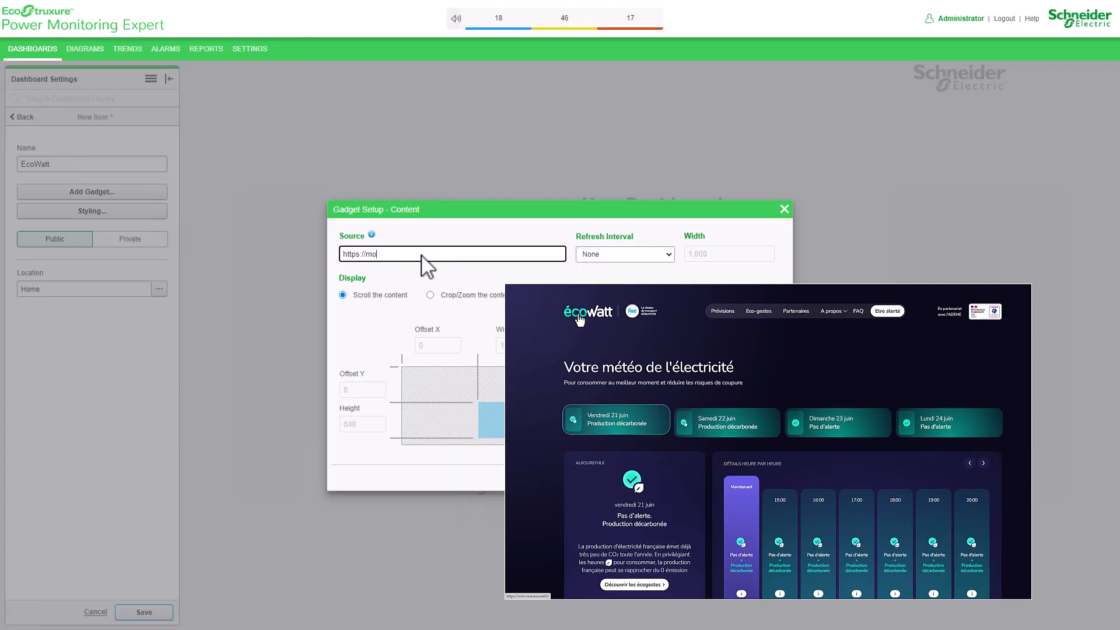
type("necowwa")
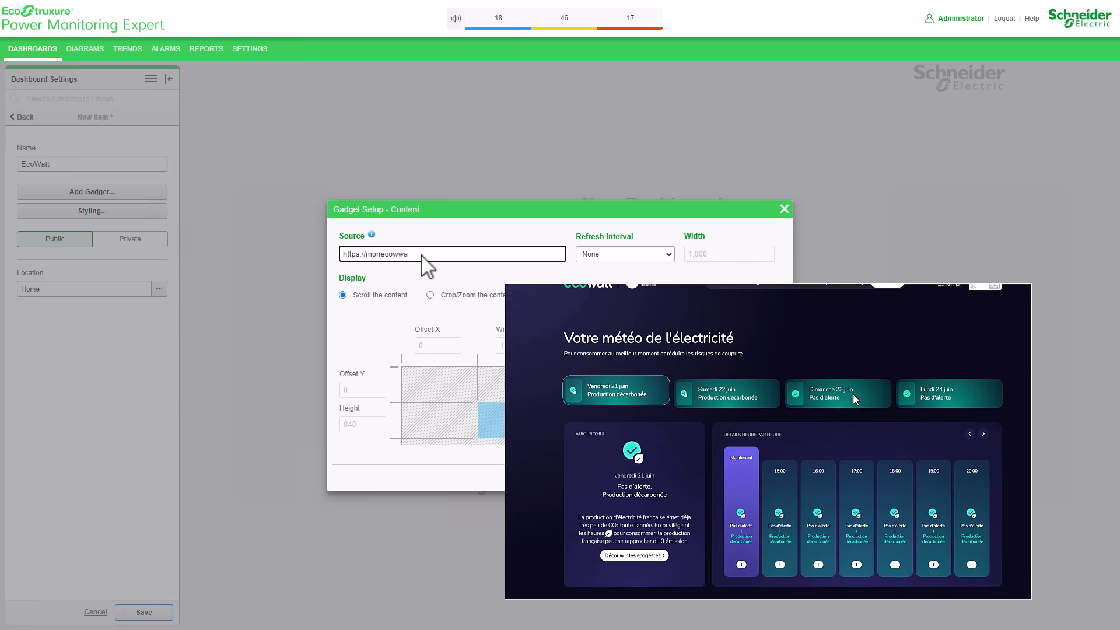
type("tatt")
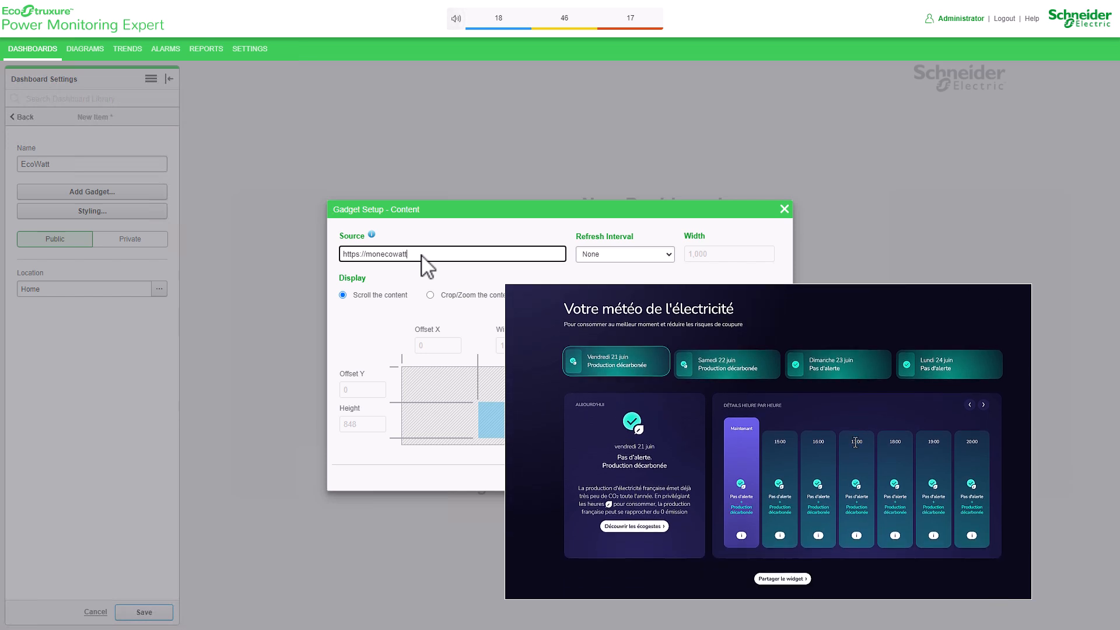
type(".fr")
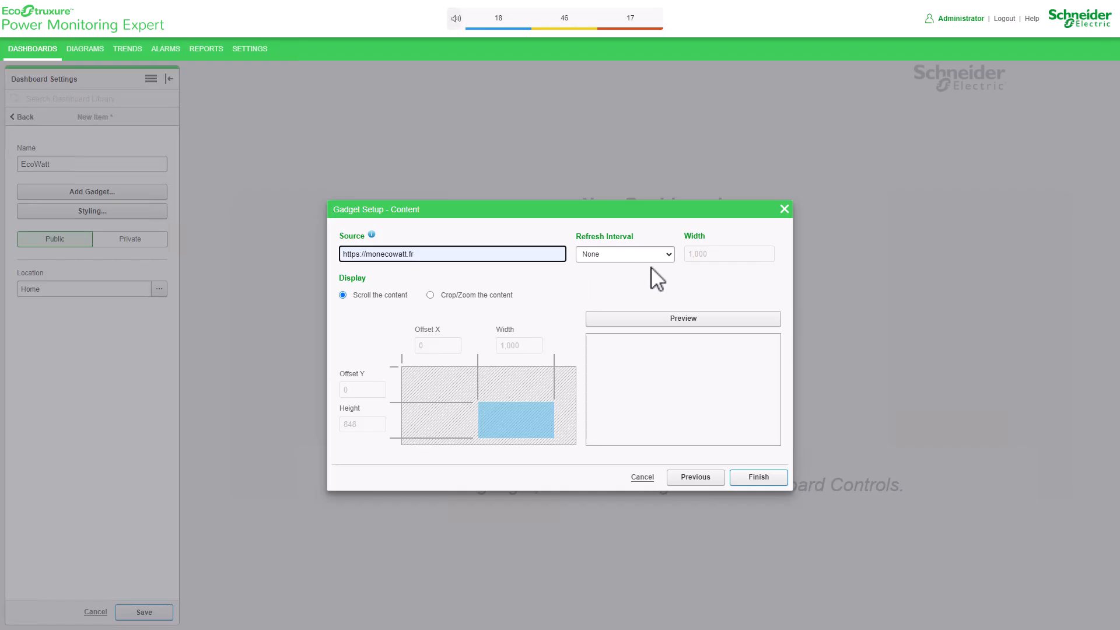
- With the refresh interval set to None, preview the web content and finish the gadget setup
left_click(672, 254)
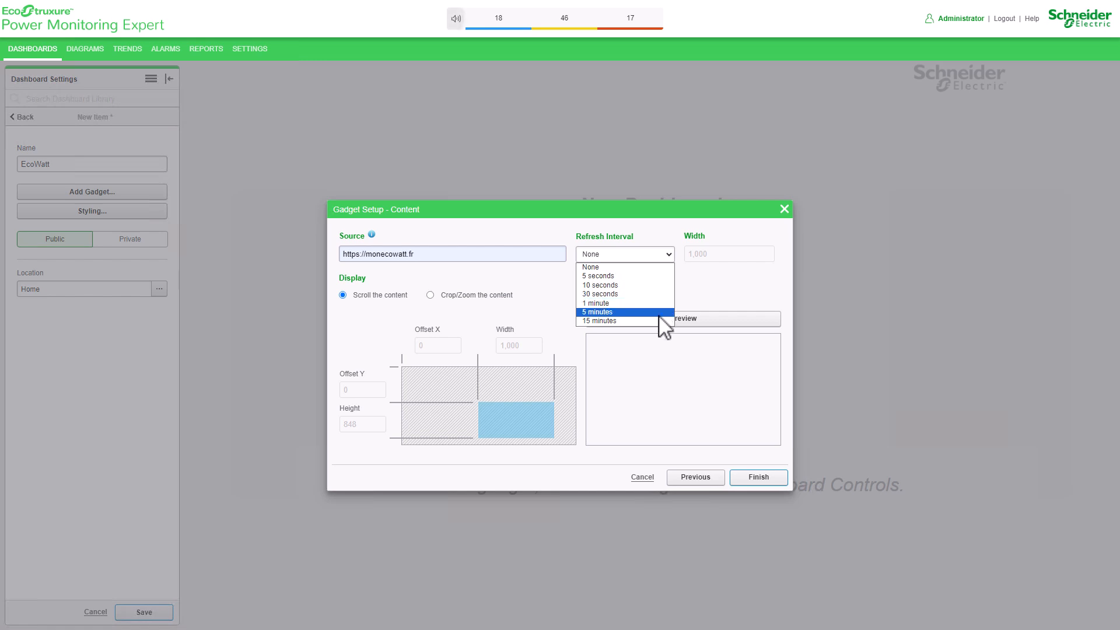
left_click(638, 270)
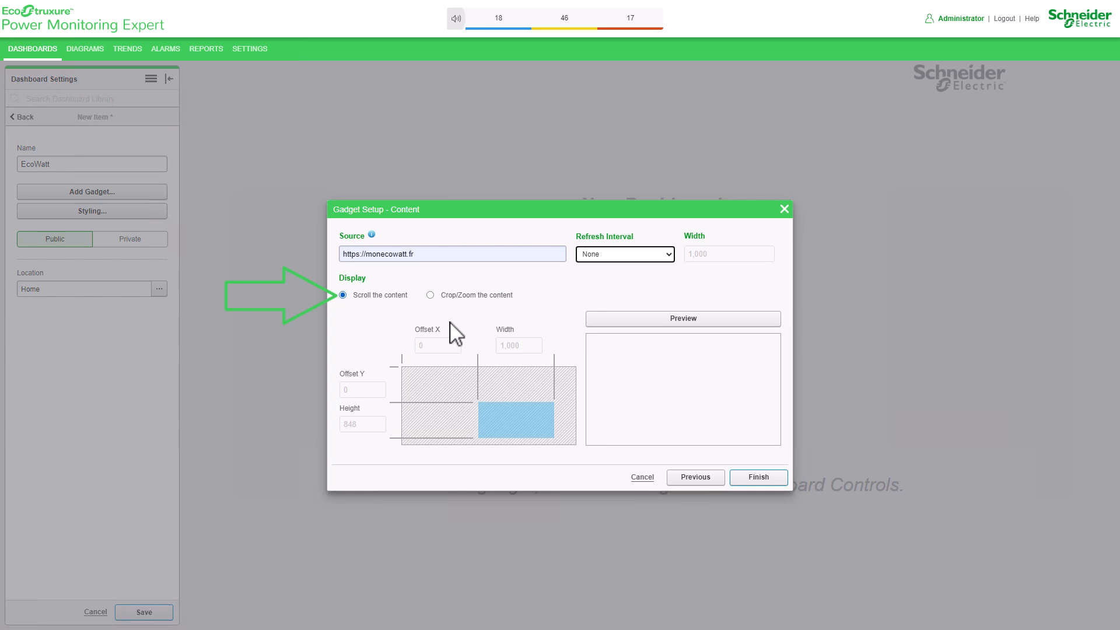
left_click(614, 323)
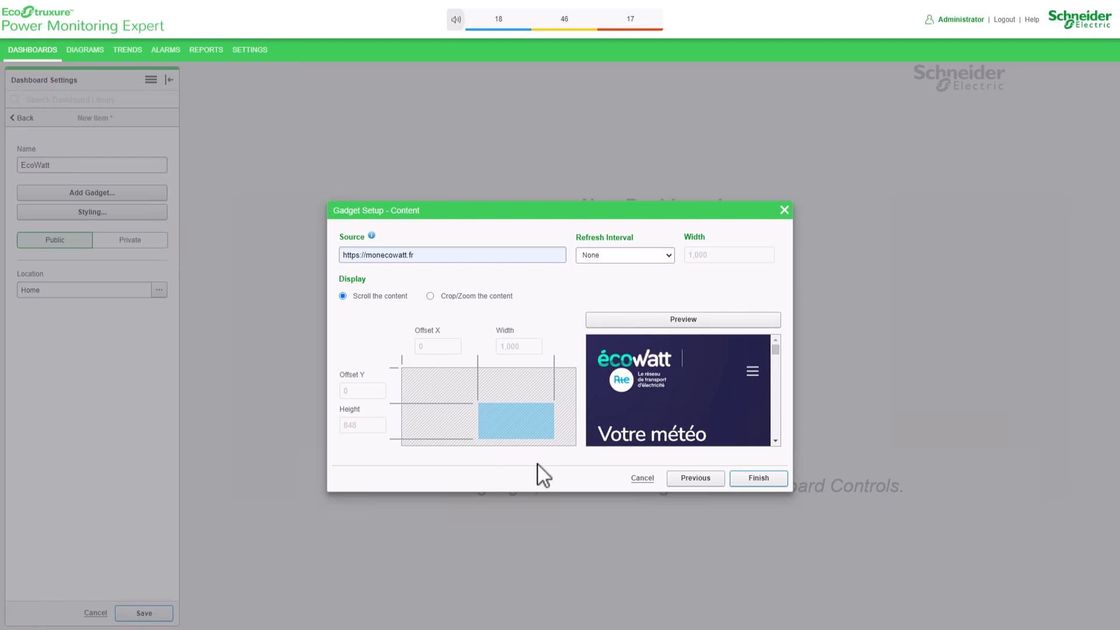
left_click(779, 479)
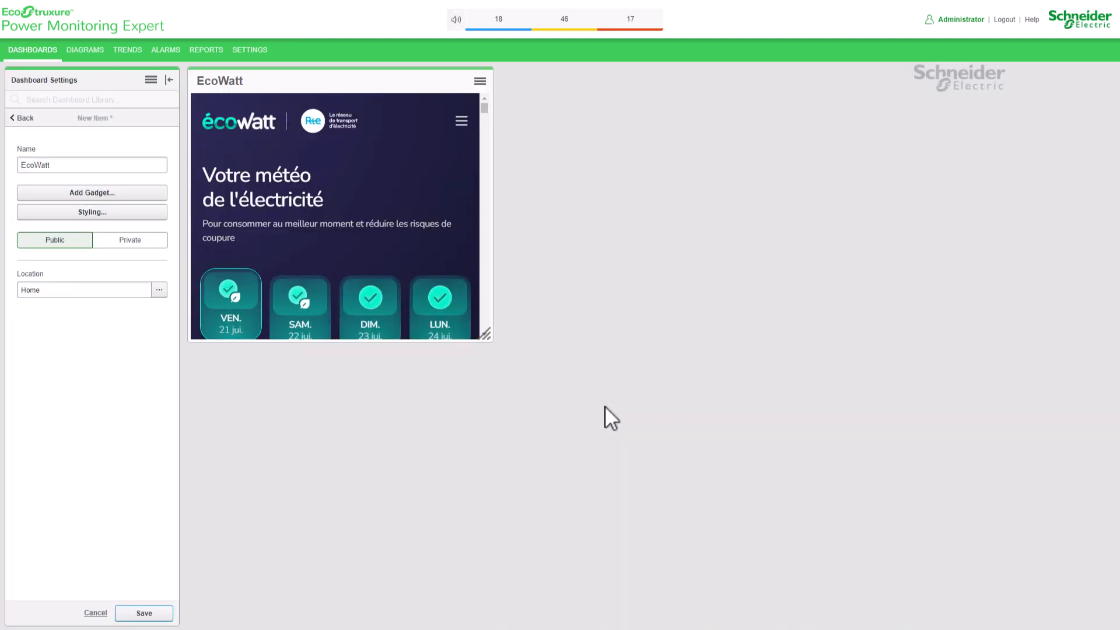
- Stretch the EcoWatt gadget down to the full dashboard height, save the dashboard, and check that its web content scrolls
left_click_drag(486, 336, 488, 614)
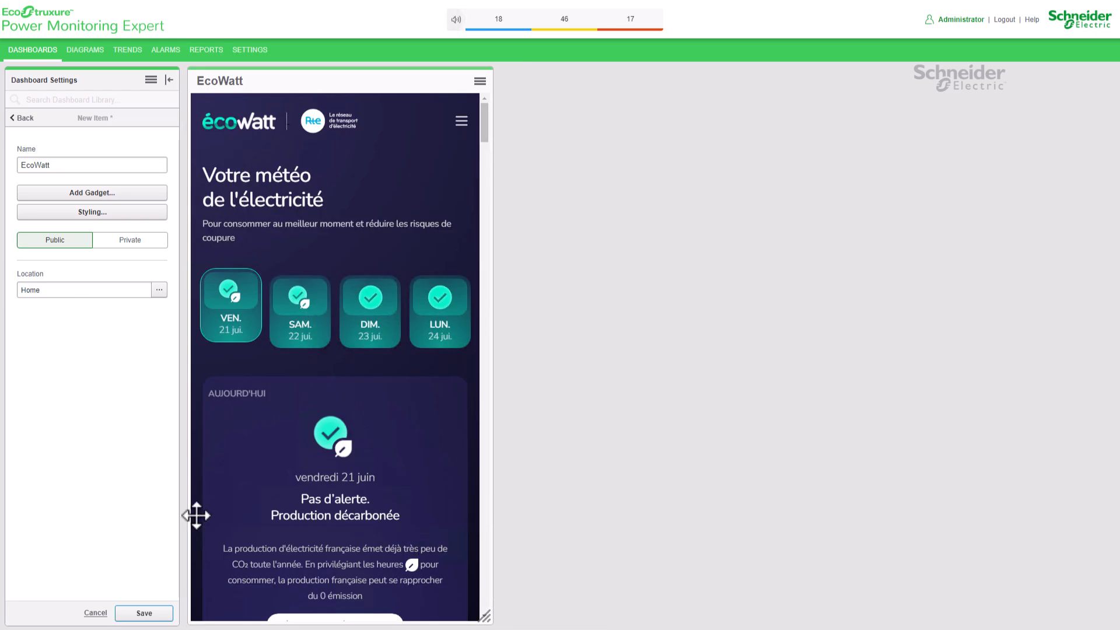
left_click(157, 617)
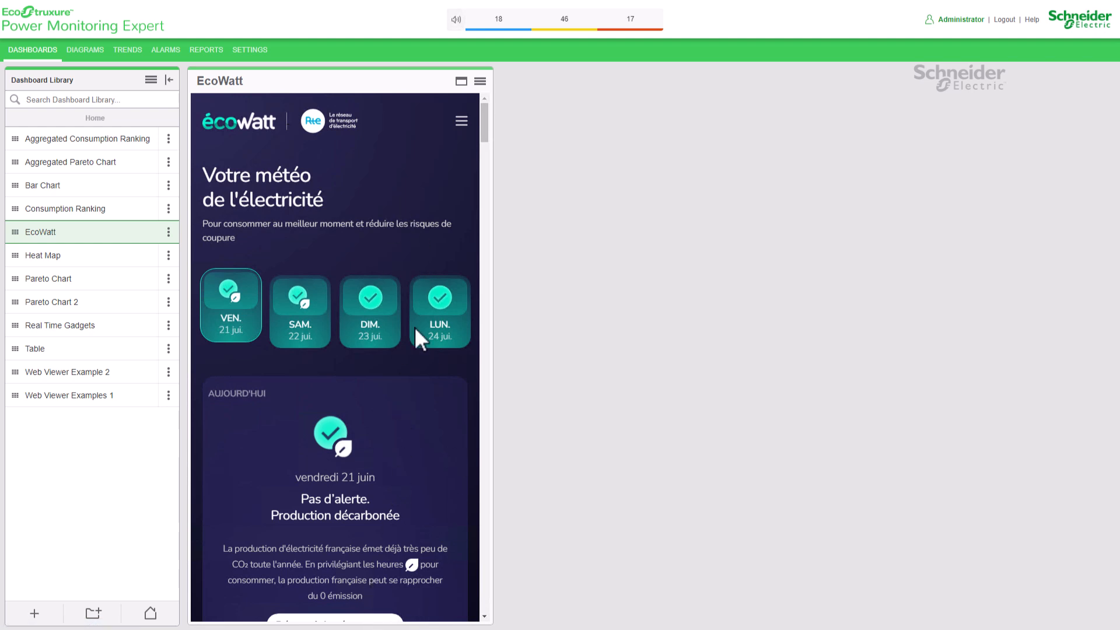
left_click_drag(484, 129, 492, 166)
left_click_drag(497, 187, 499, 124)
- Edit the EcoWatt gadget's content settings and switch its display mode to Crop/Zoom the content
left_click(480, 82)
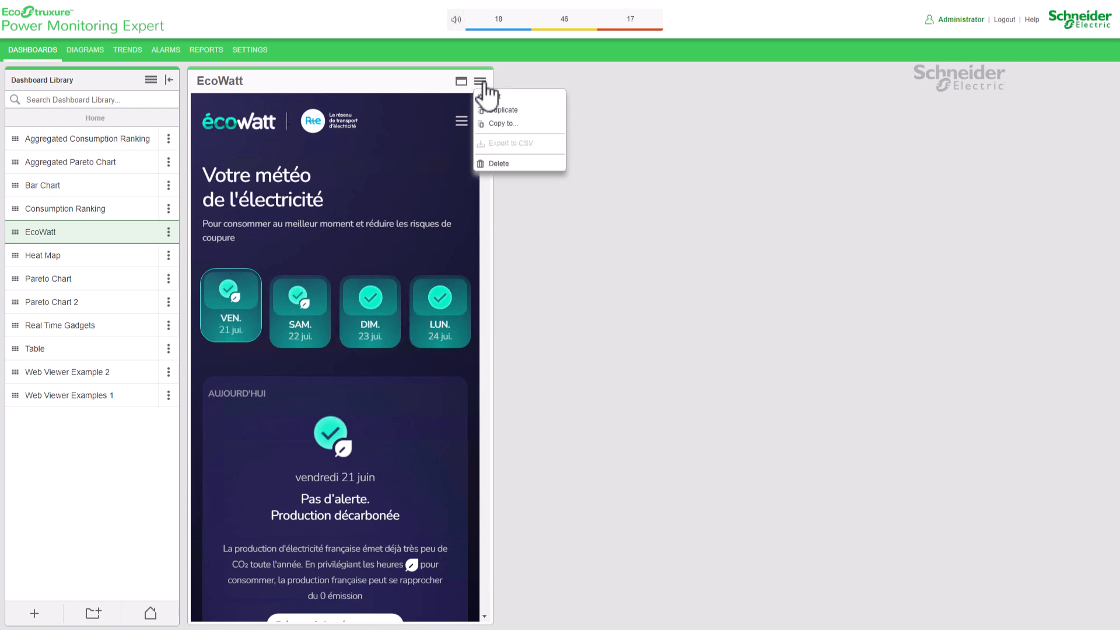
left_click(551, 98)
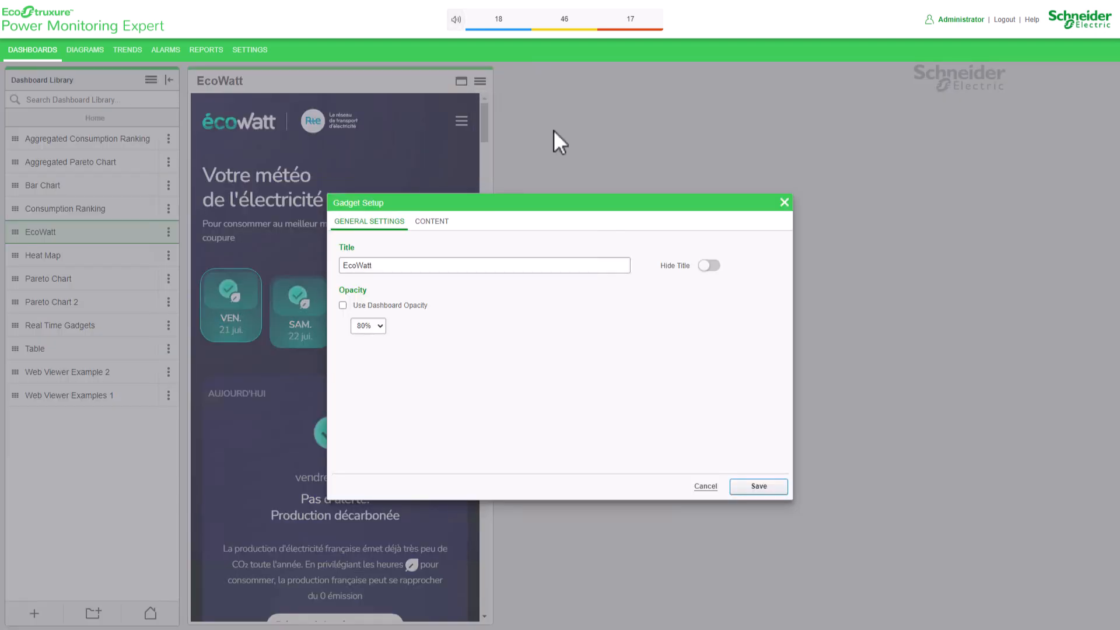
left_click(437, 222)
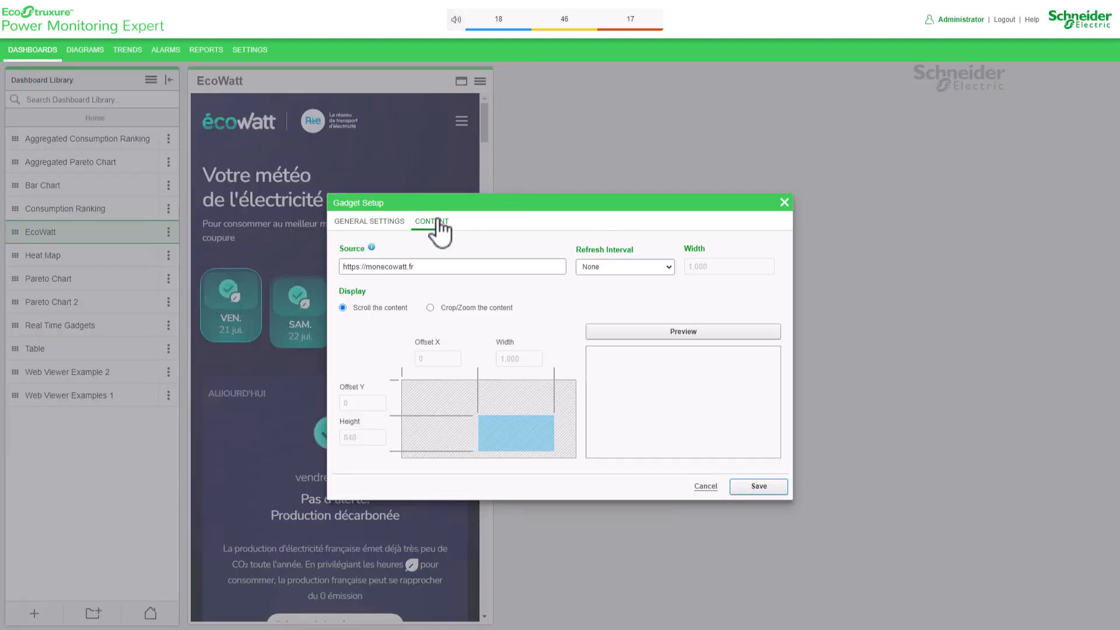
left_click(449, 309)
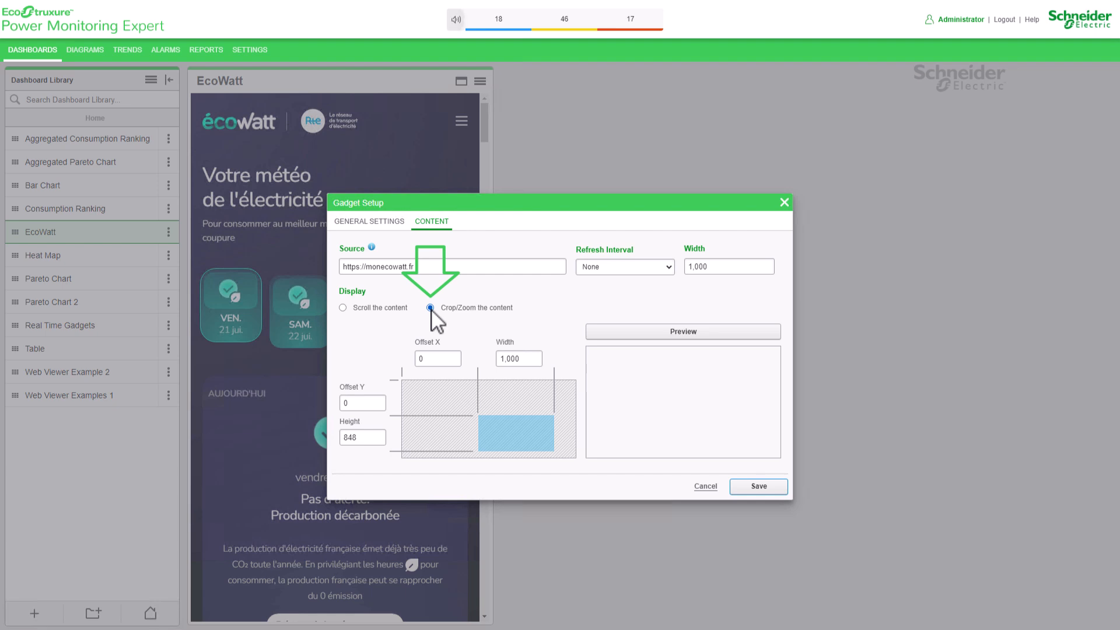
- Go through the crop fields Offset X, Width, Offset Y and Height in the gadget's content settings without changing them
double_click(433, 360)
key("Tab")
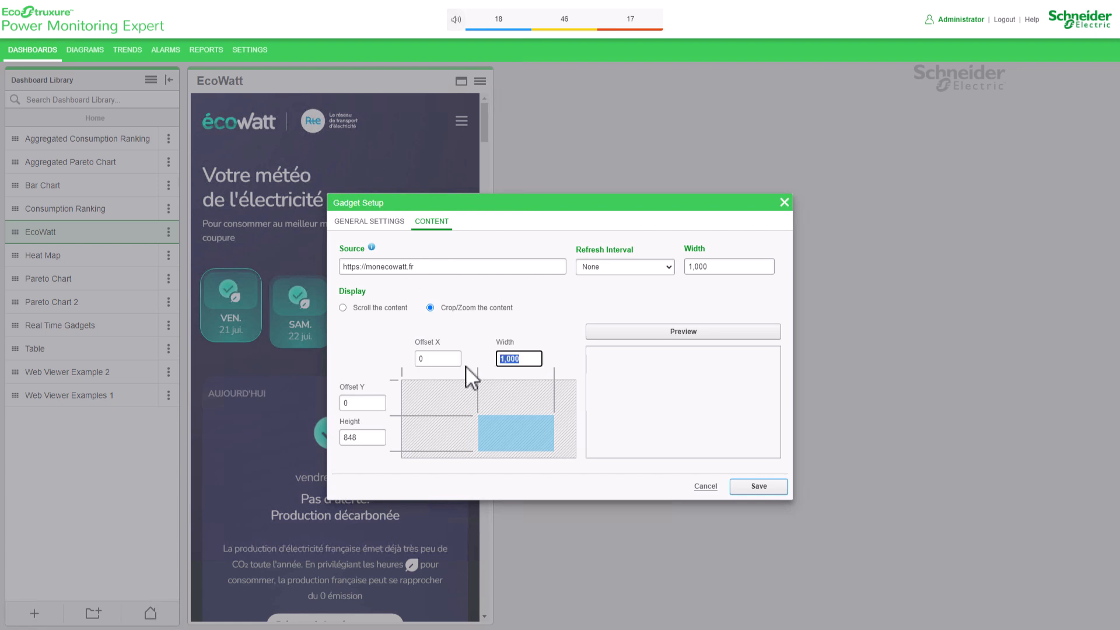
double_click(346, 404)
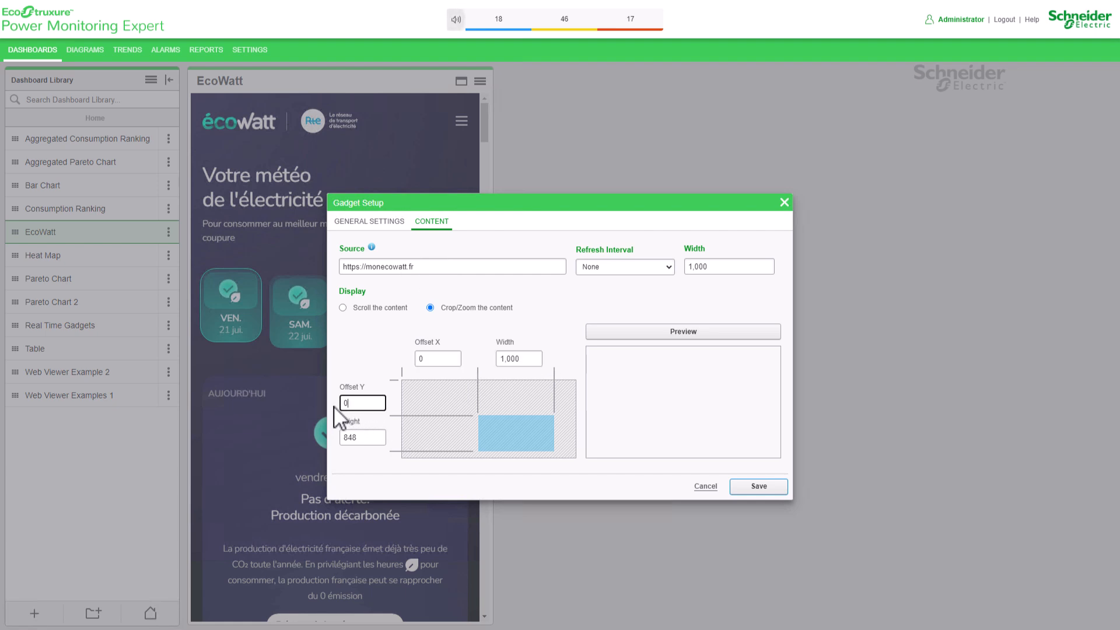
double_click(359, 442)
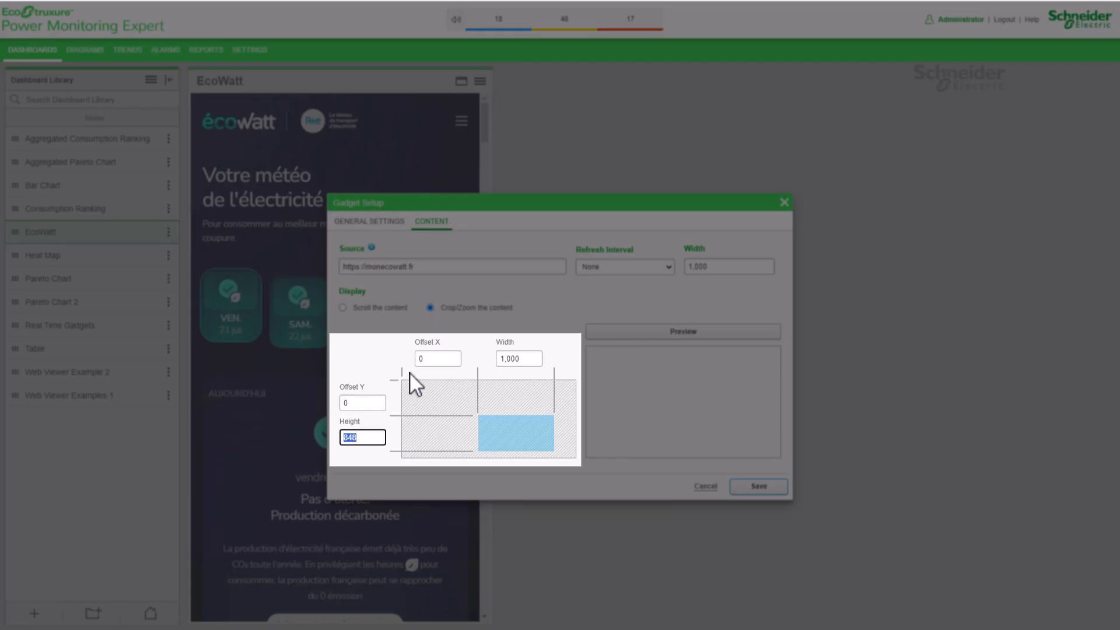
left_click(420, 363)
double_click(350, 404)
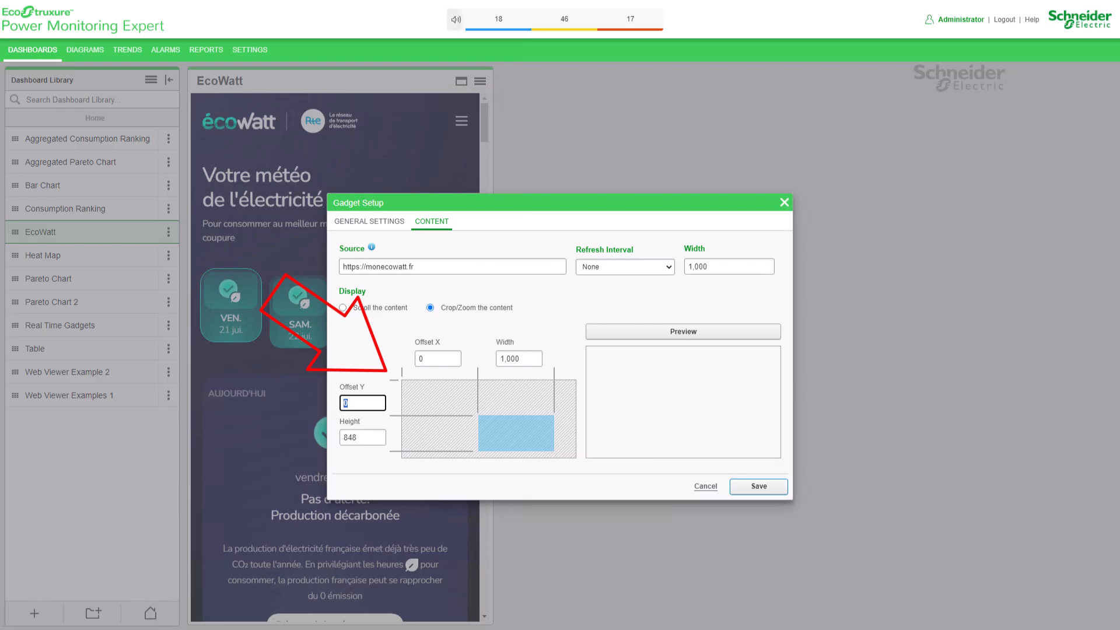
left_click_drag(521, 360, 472, 363)
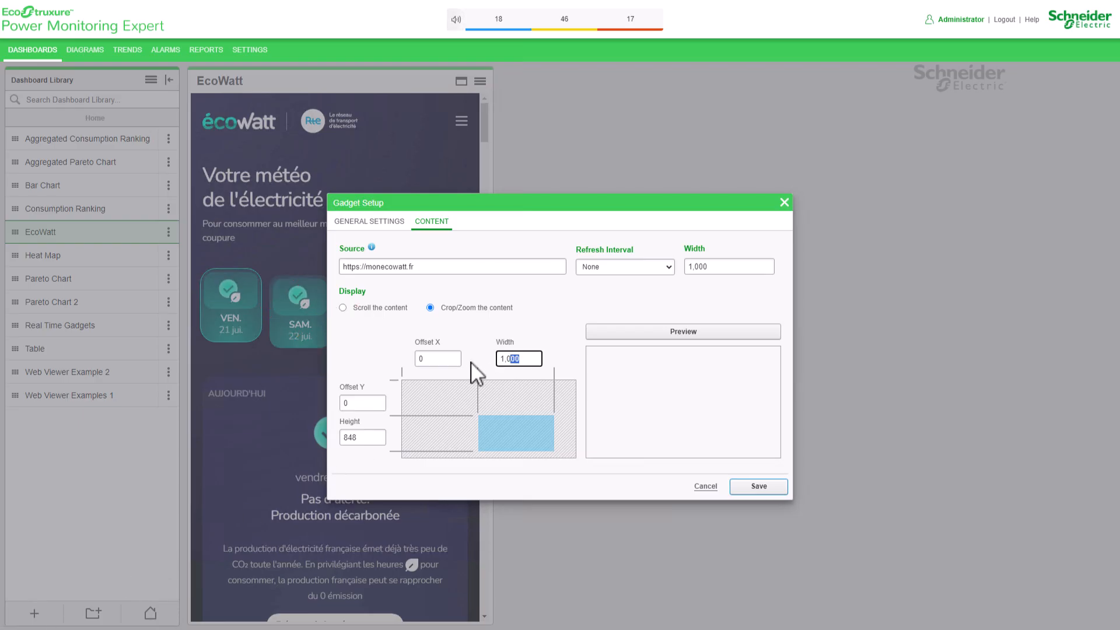
- Check the Height, Offset X and Width crop fields, and preview the web content with their existing values
double_click(356, 439)
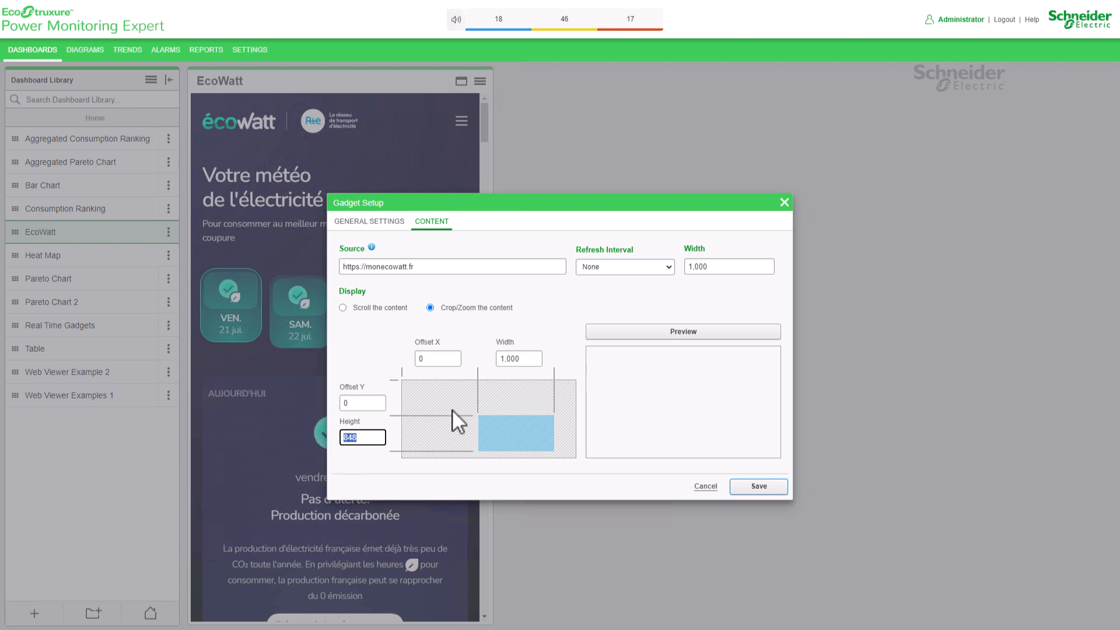
left_click(435, 345)
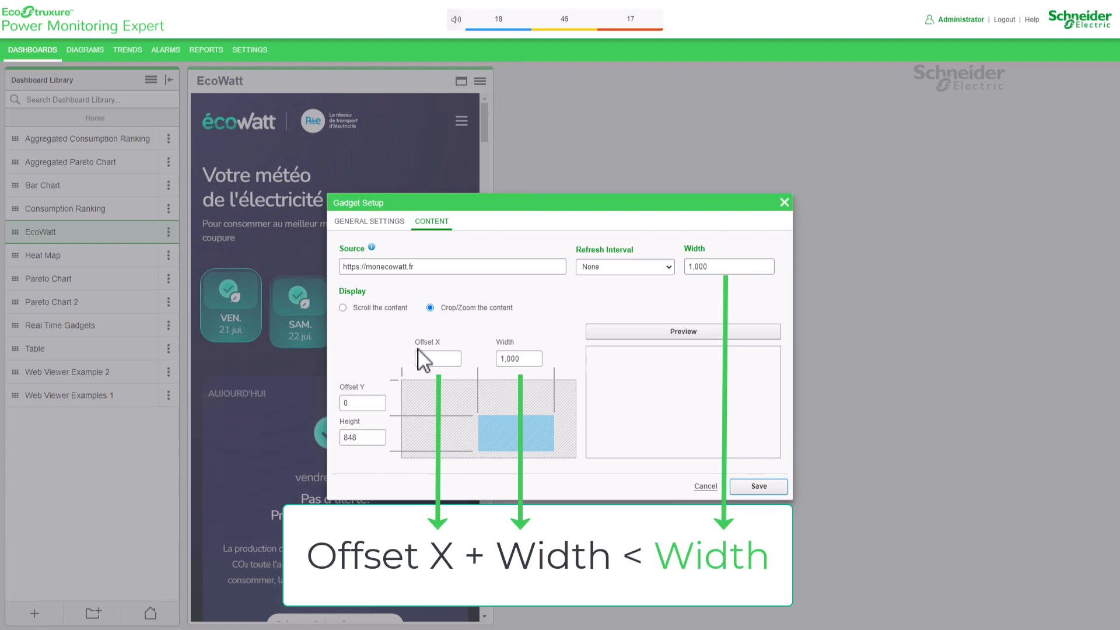
double_click(522, 360)
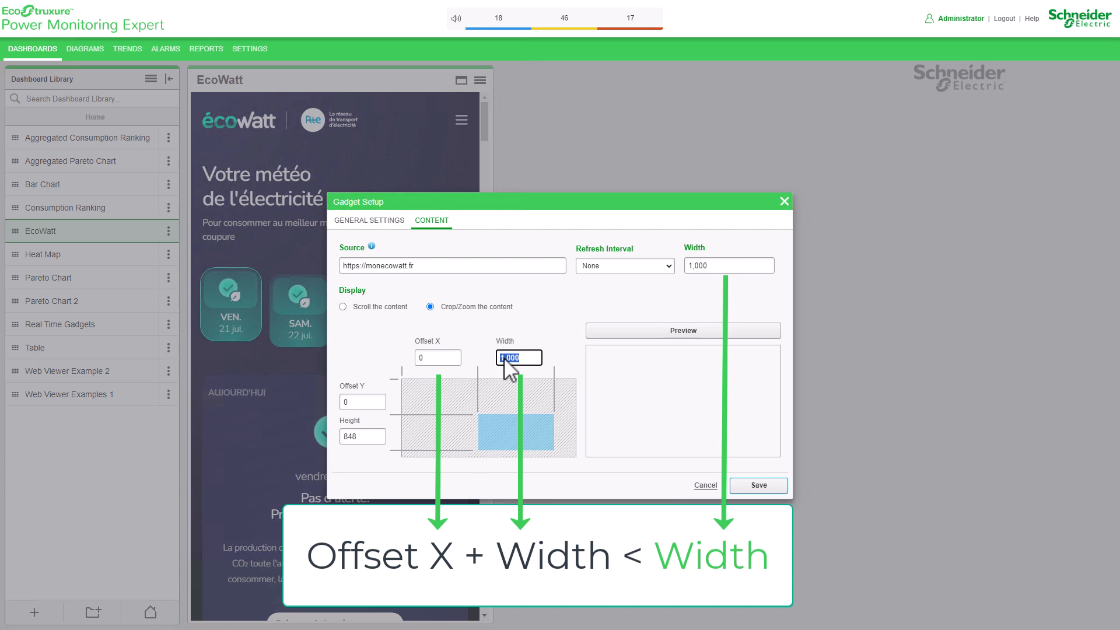
left_click(733, 332)
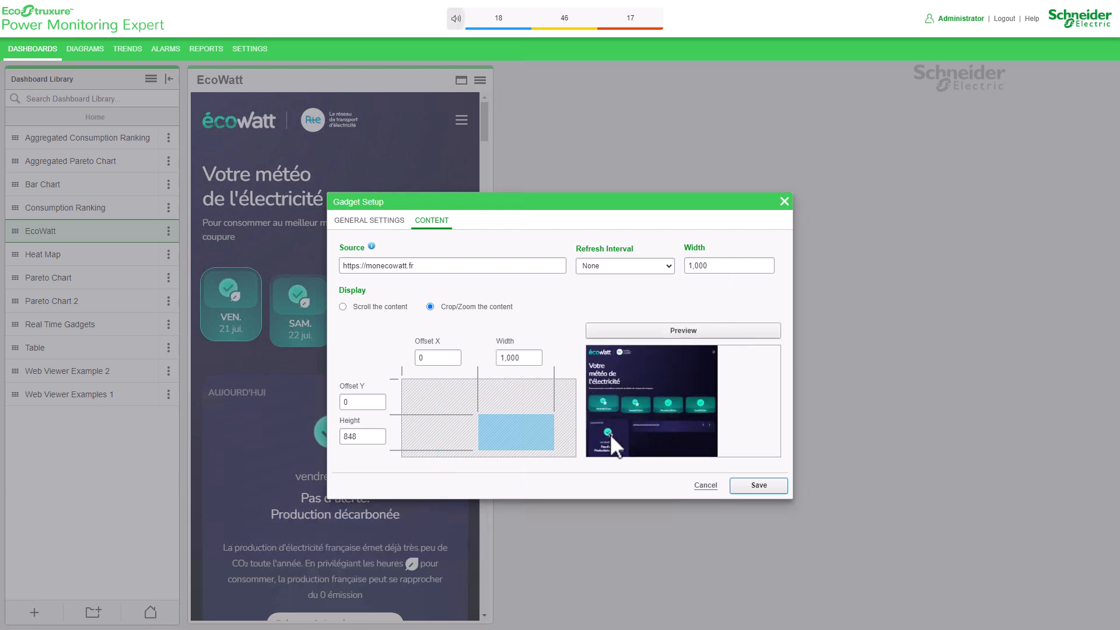
- Try to preview the web content with the crop's Offset X set to 500
double_click(435, 357)
type("500")
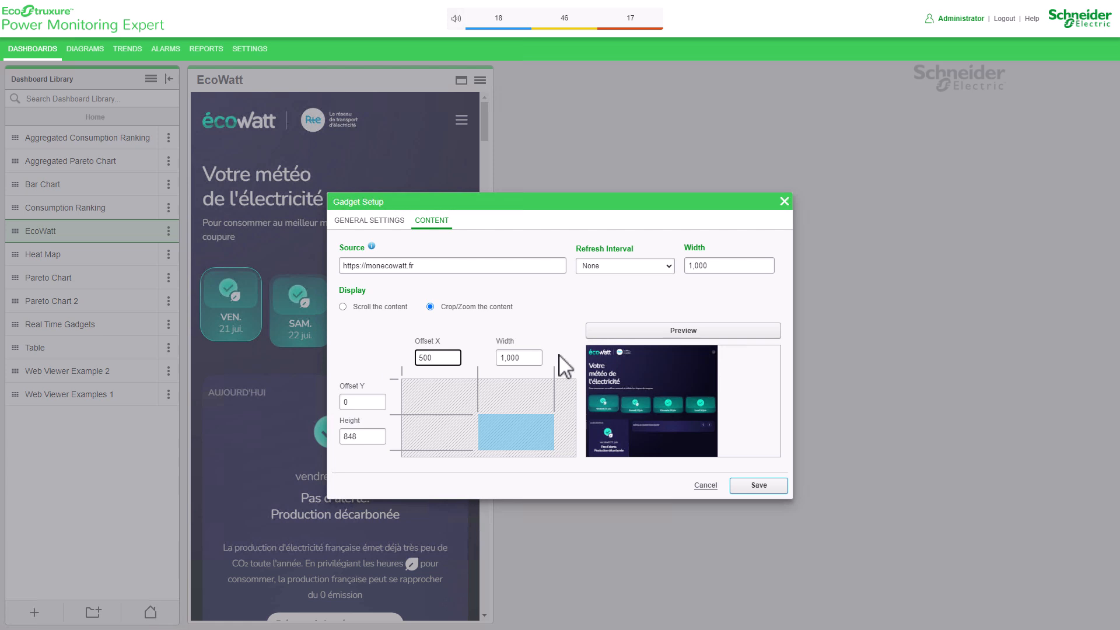
left_click(689, 335)
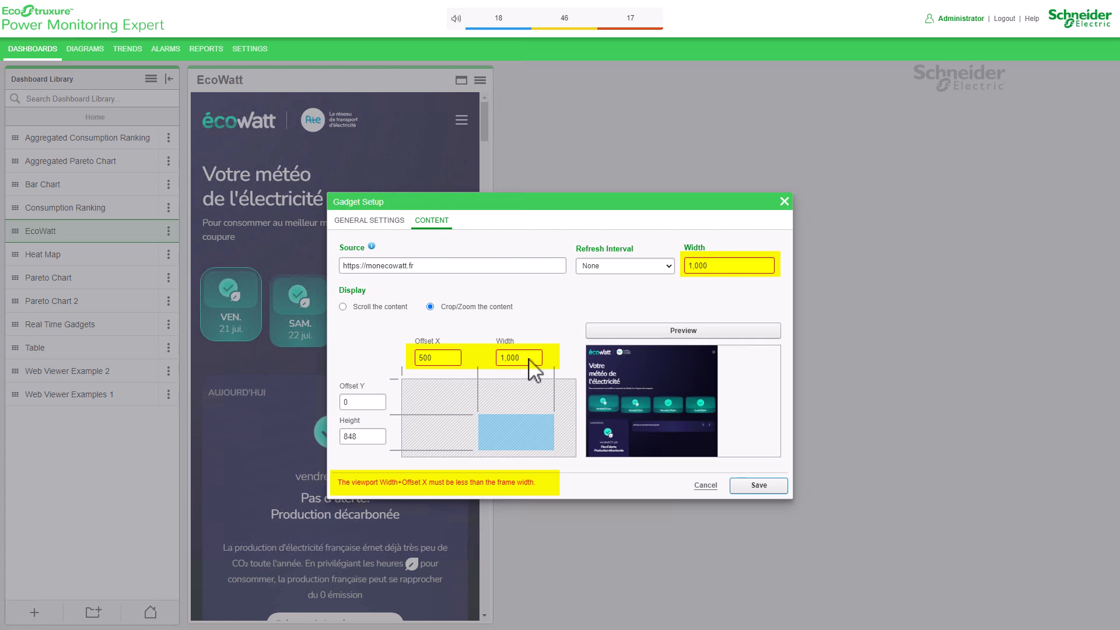
- Set the crop Width to 500, preview the web content and save the gadget settings
left_click_drag(533, 360, 422, 368)
type("500")
left_click(748, 331)
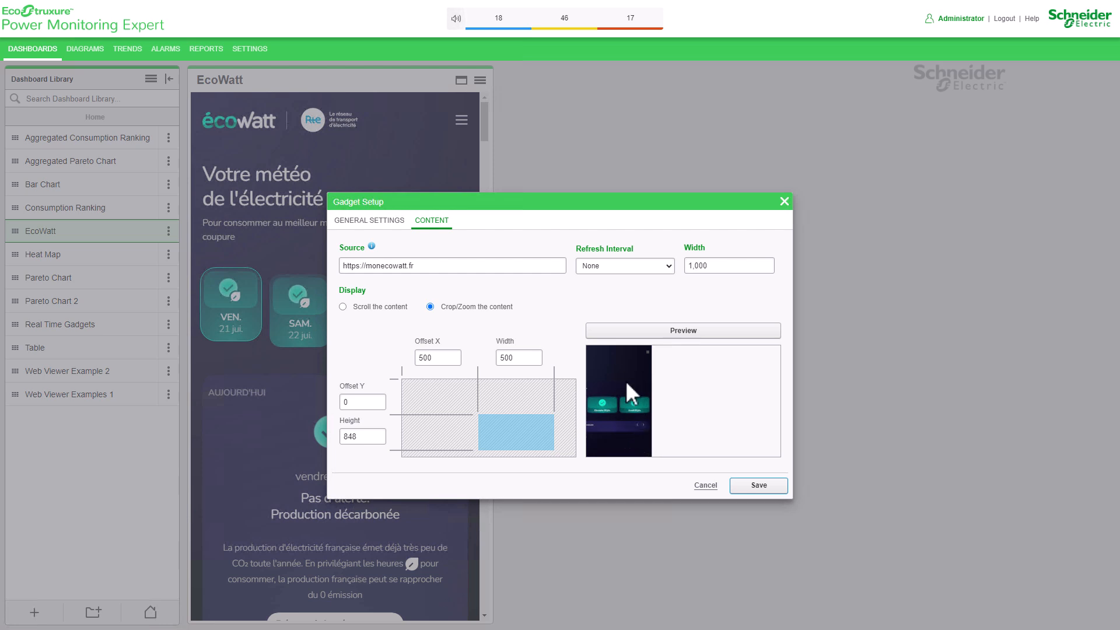
left_click(757, 486)
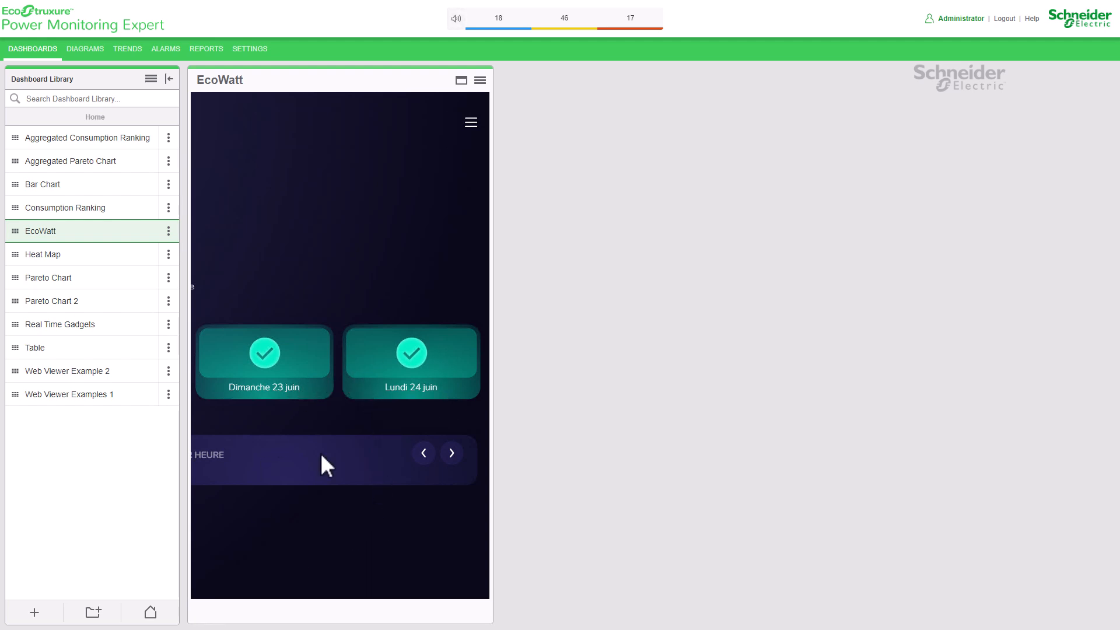
- Reopen the EcoWatt gadget's content settings, set Offset X to 0, preview the crop and save the gadget
left_click(480, 80)
left_click(528, 125)
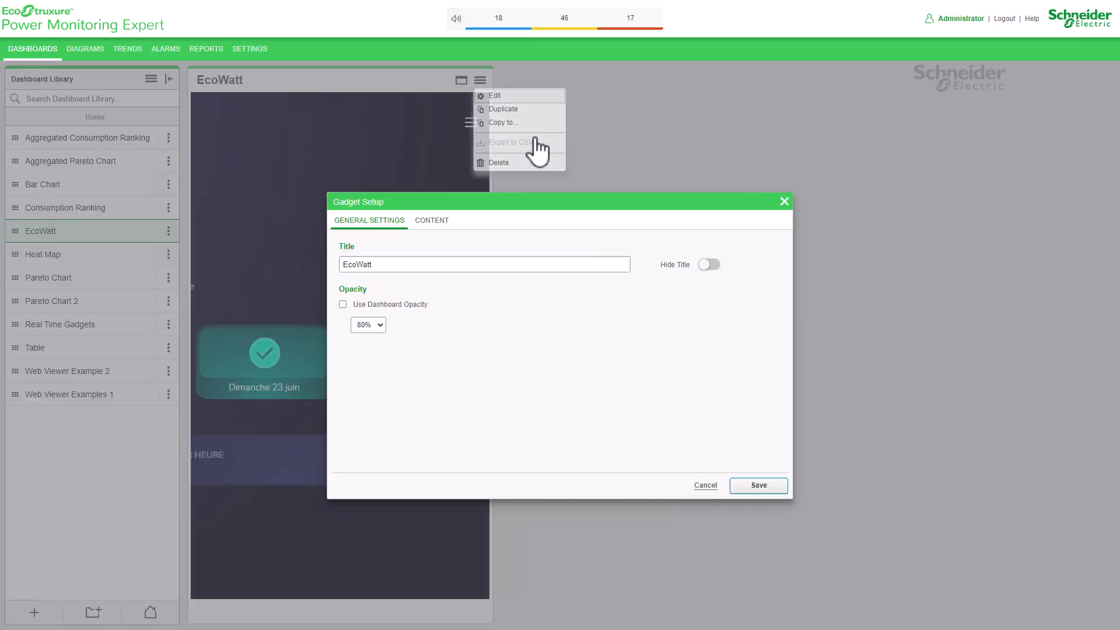
left_click(434, 221)
left_click_drag(439, 202, 669, 209)
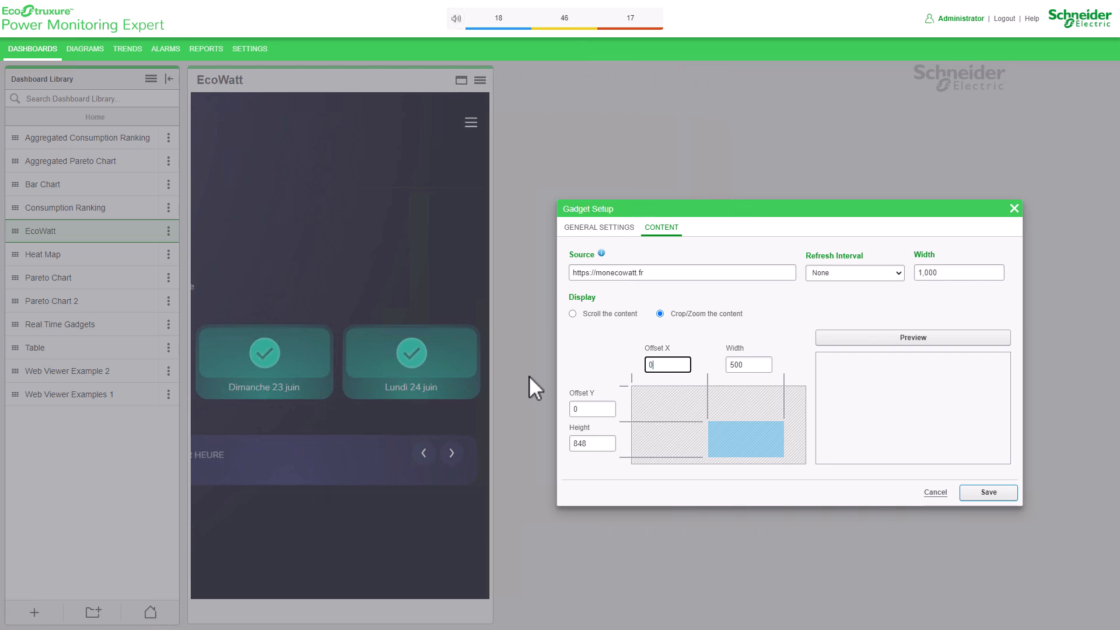
left_click(974, 338)
left_click(990, 494)
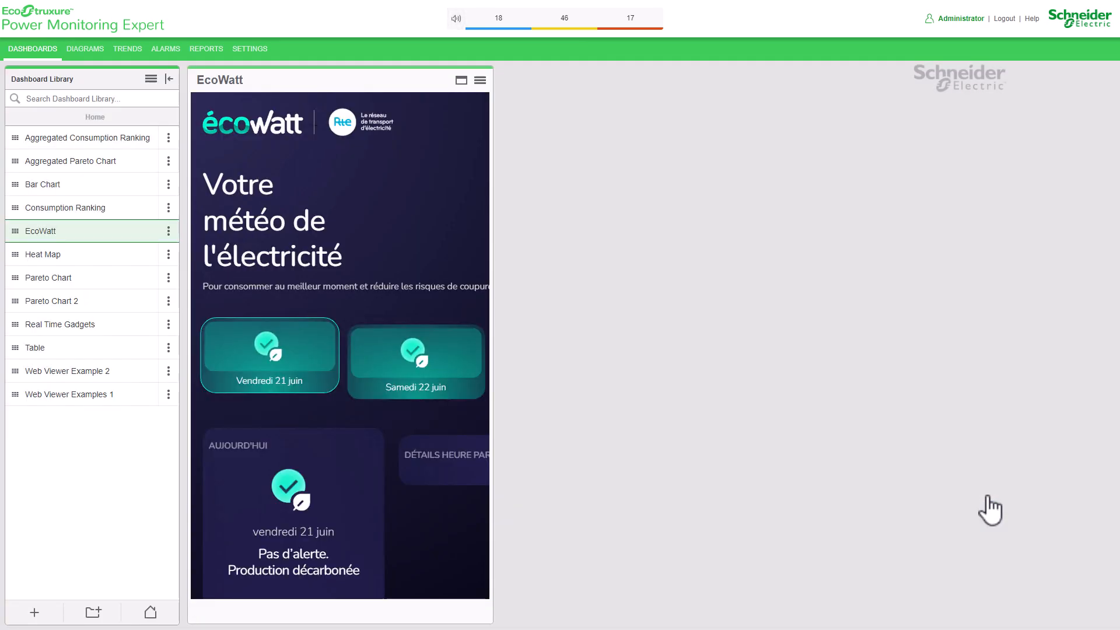
- Edit the EcoWatt gadget's content again, setting the crop Height to 500, and preview the result
left_click(481, 81)
left_click(496, 95)
left_click(432, 220)
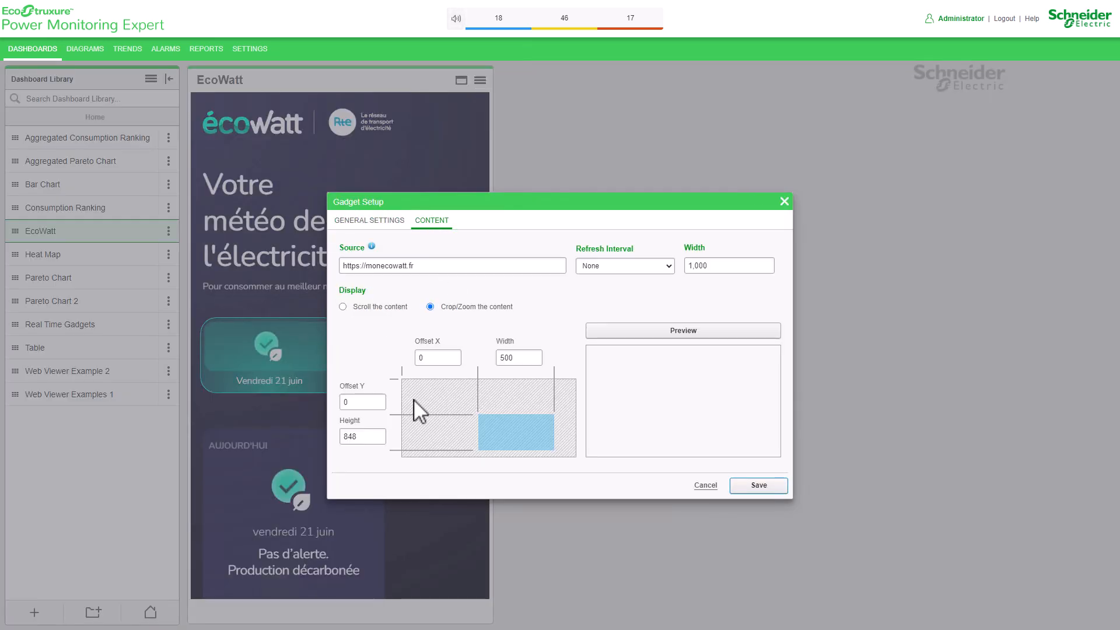
double_click(357, 436)
type("500")
left_click(768, 331)
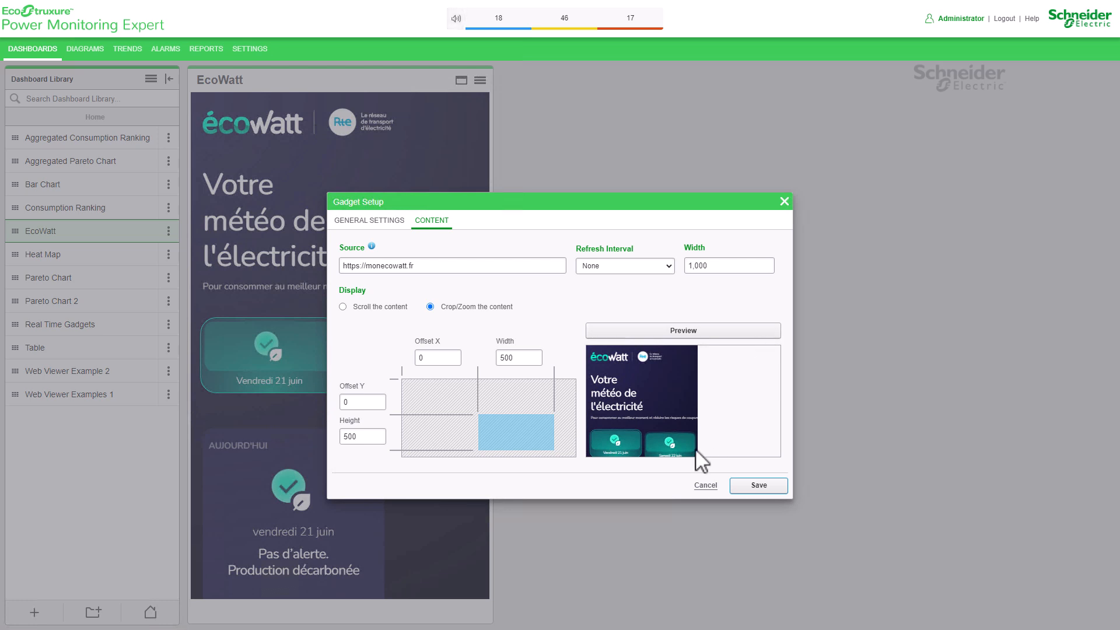
- Set the crop Height to 550, preview the content and save the gadget settings
double_click(373, 437)
type("550")
left_click(723, 332)
left_click(759, 486)
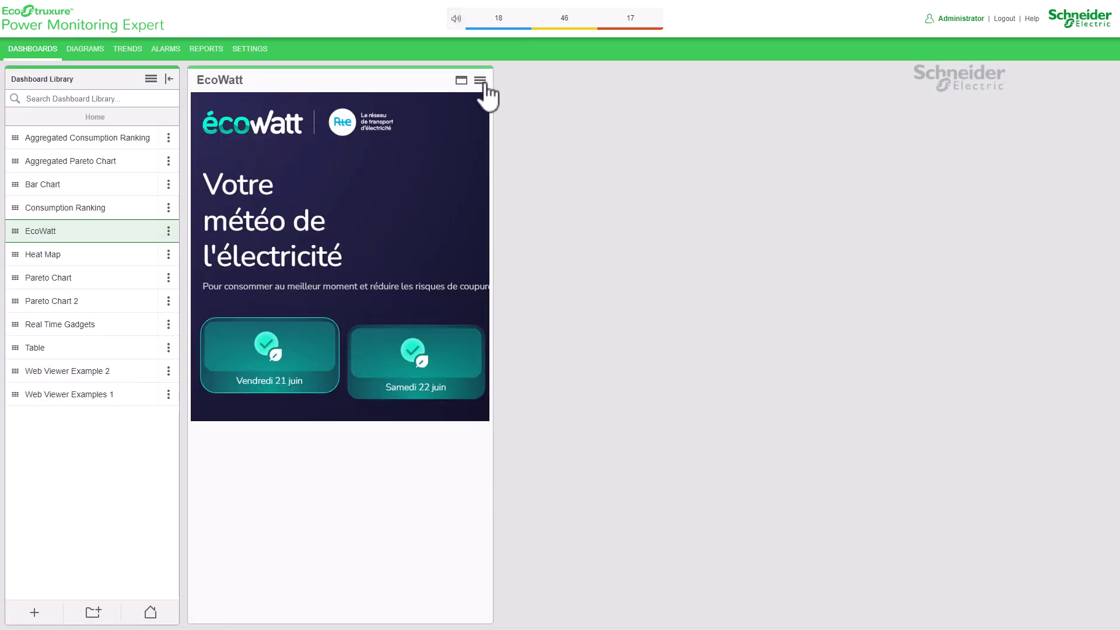
- Edit the EcoWatt dashboard, resize the gadget to fit its cropped content, and save the dashboard
left_click(169, 231)
left_click(178, 252)
left_click_drag(485, 615, 507, 431)
left_click(514, 437)
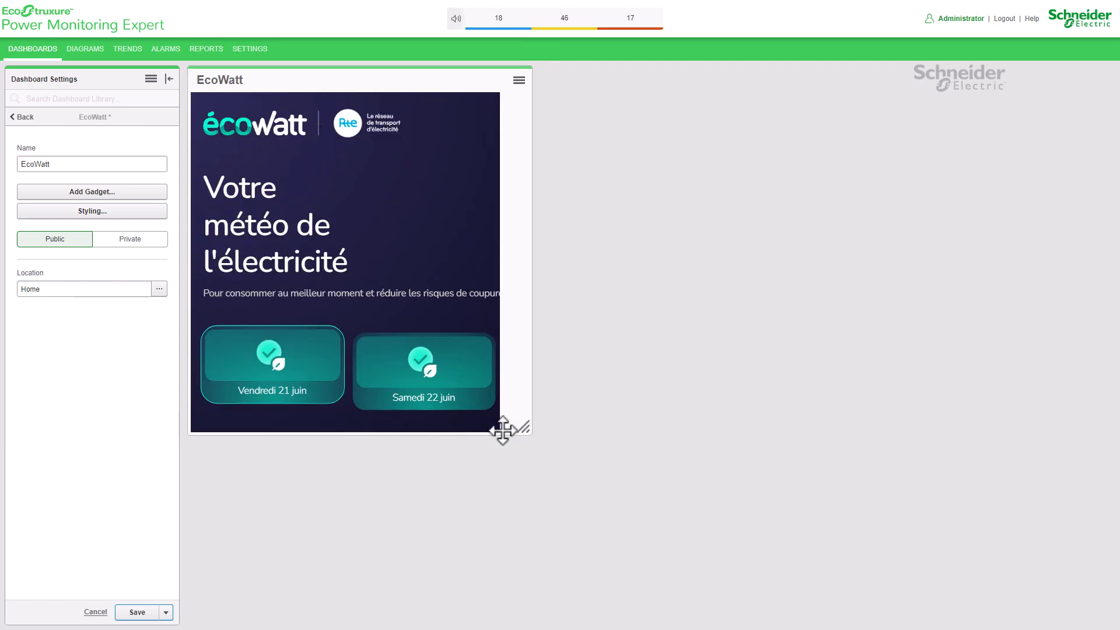
left_click(137, 612)
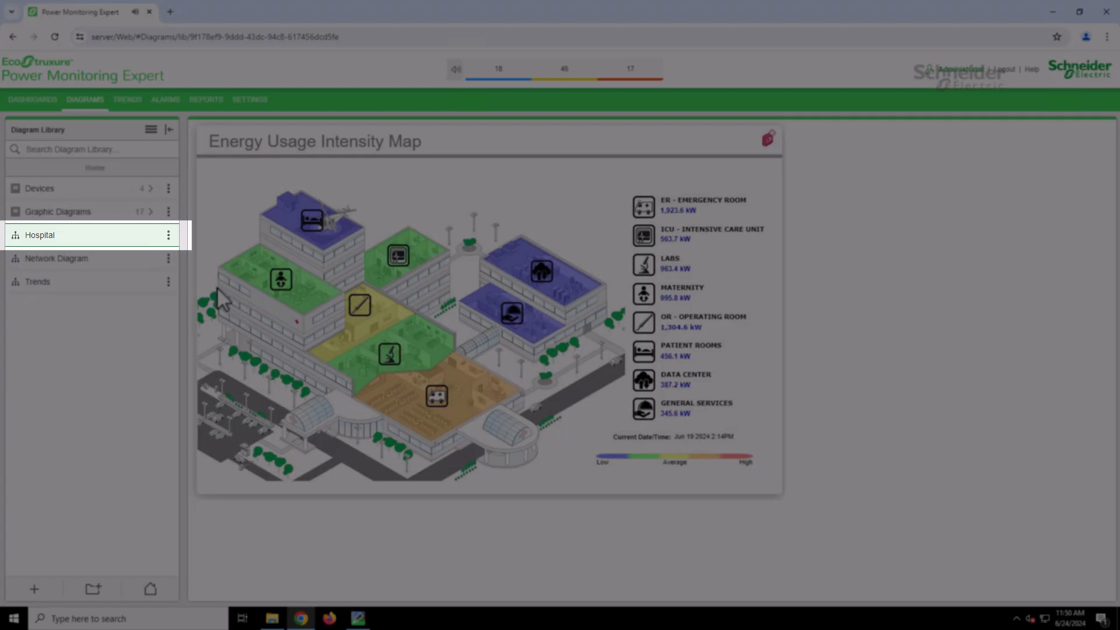
- Open the Hospital diagram in a new window and copy its URL
left_click(169, 235)
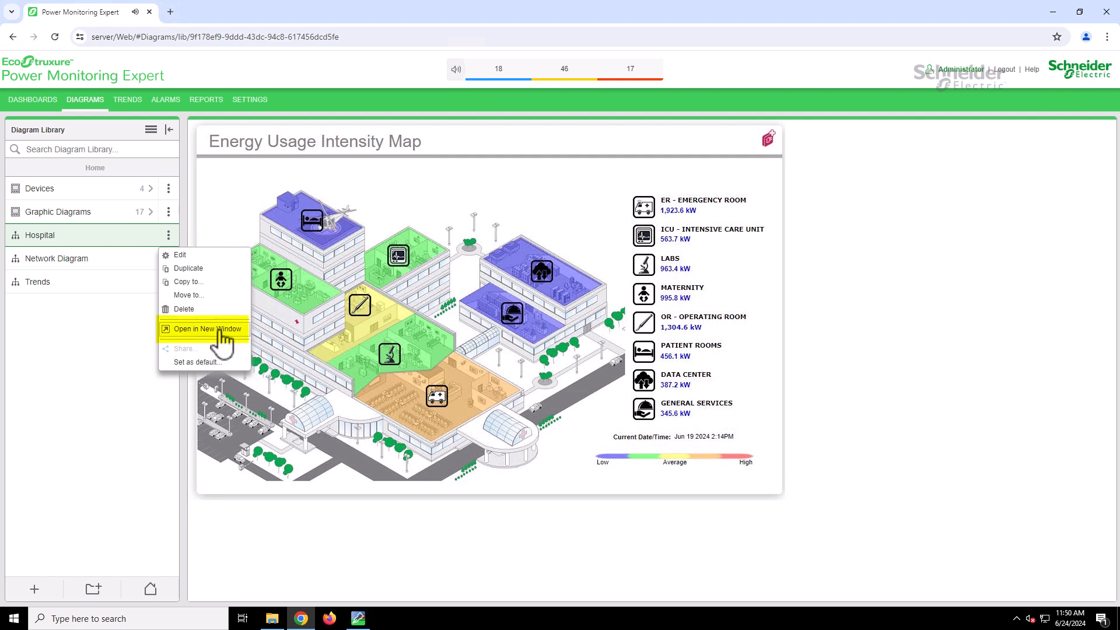
left_click(221, 330)
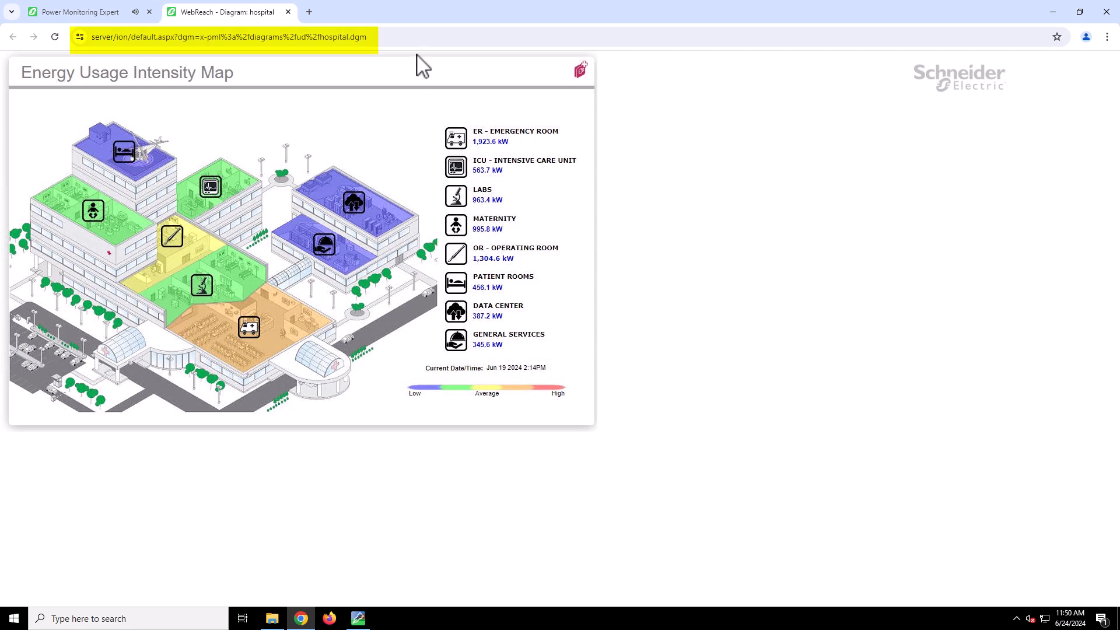
left_click(402, 38)
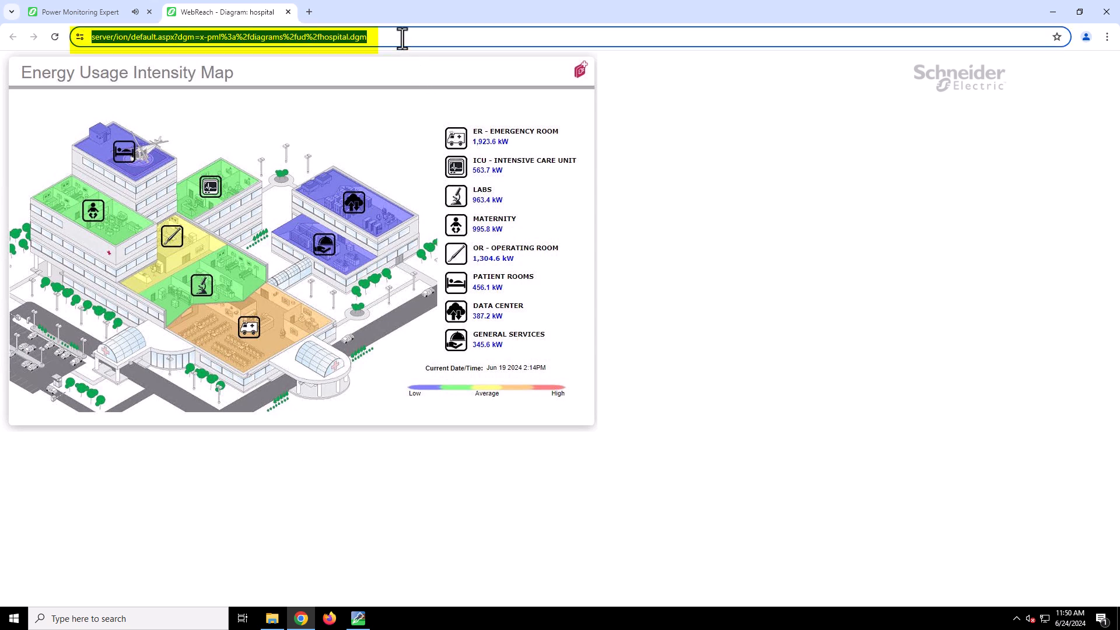
right_click(236, 39)
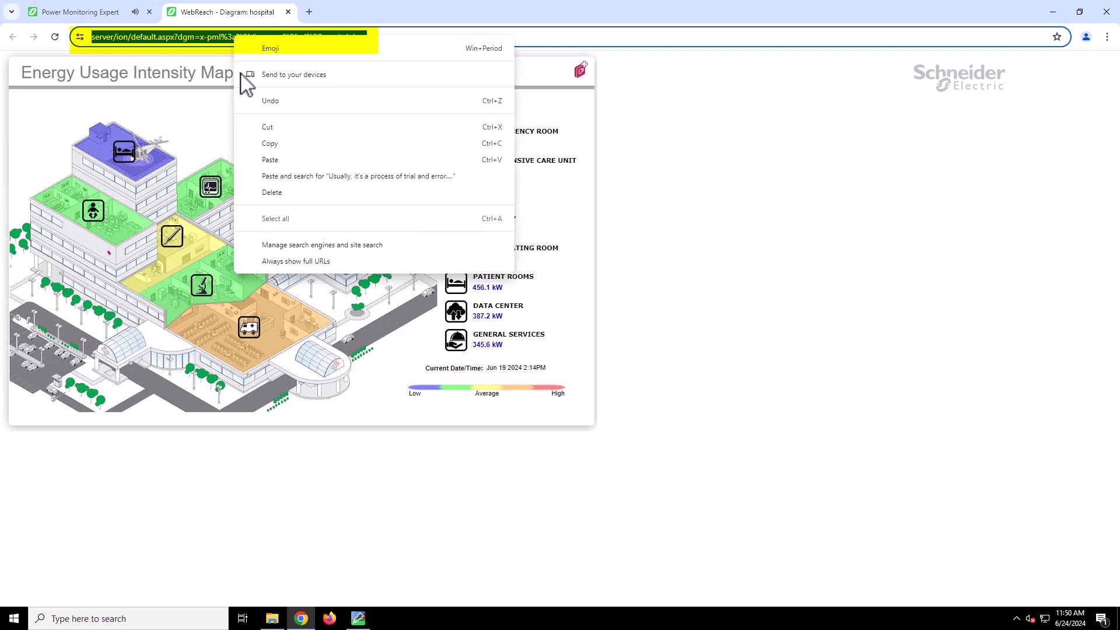
left_click(270, 143)
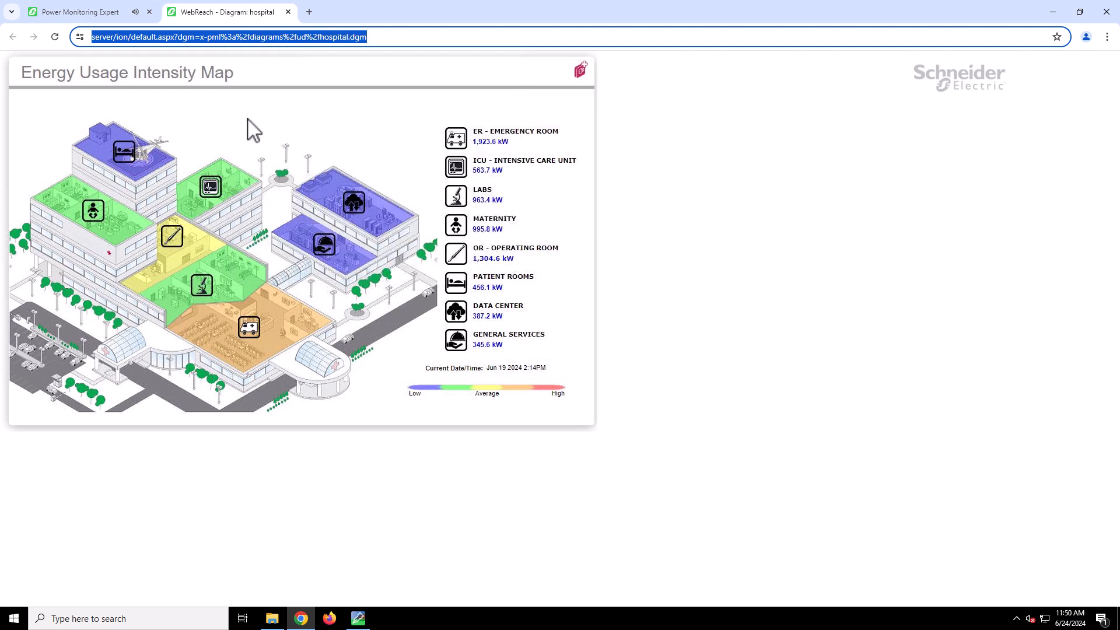
- Return to the Power Monitoring Expert dashboards and create a new dashboard named Hospital Diagram
left_click(111, 22)
left_click(33, 101)
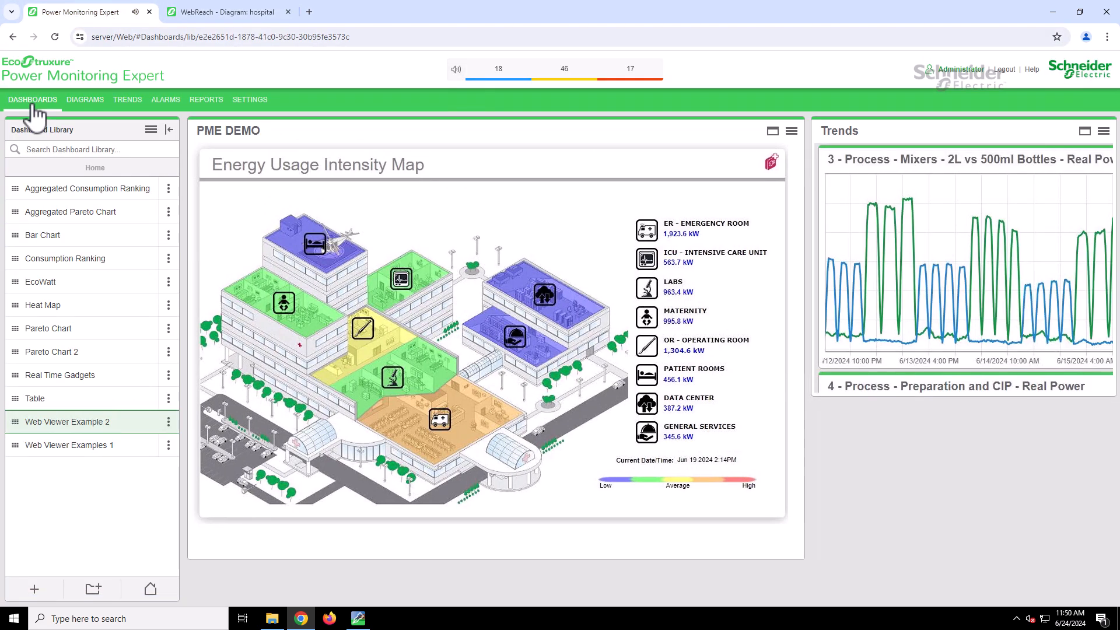
left_click(35, 590)
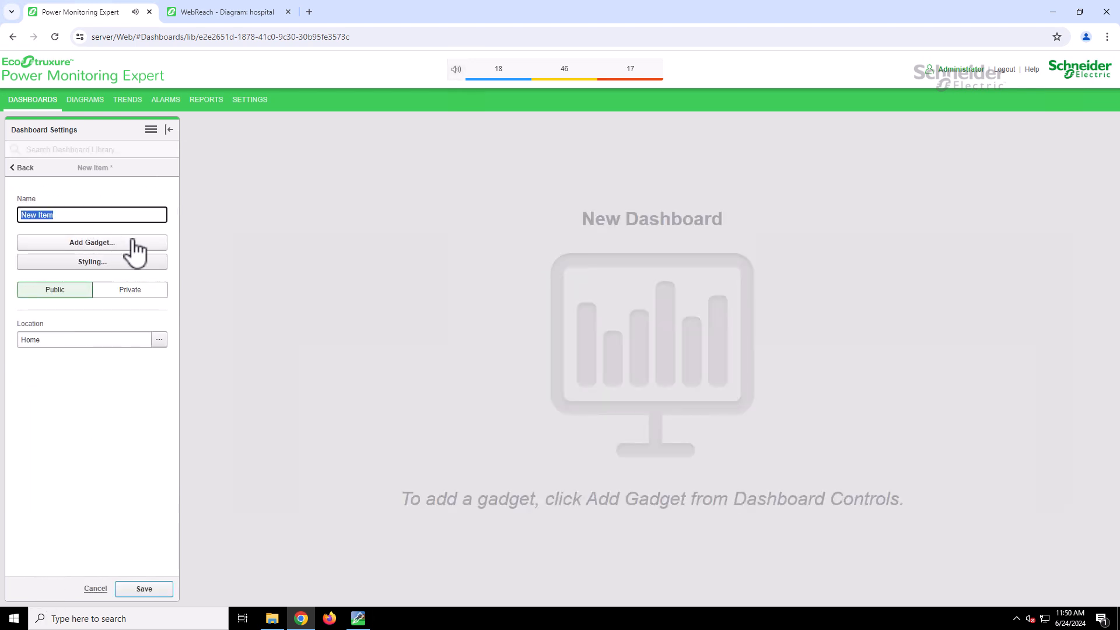
type("Hospital Diagram")
- Add the web-category gadget to the new dashboard and title it Hospital Diagram
left_click(138, 243)
left_click(405, 402)
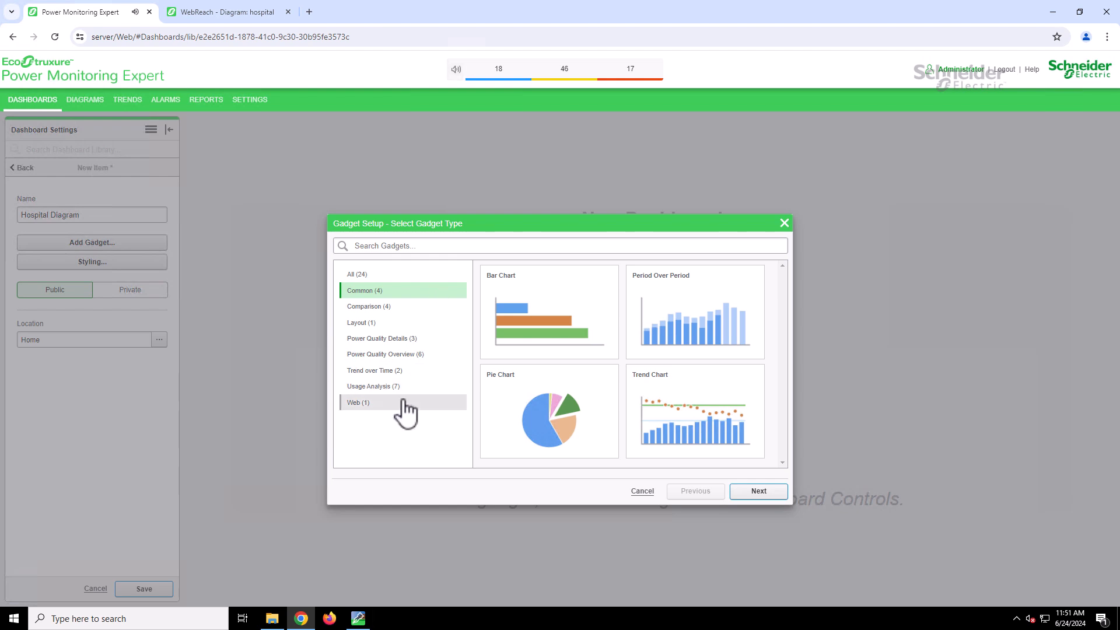
left_click(605, 309)
left_click(778, 492)
left_click(459, 267)
type("Hospital Diagram")
left_click(779, 494)
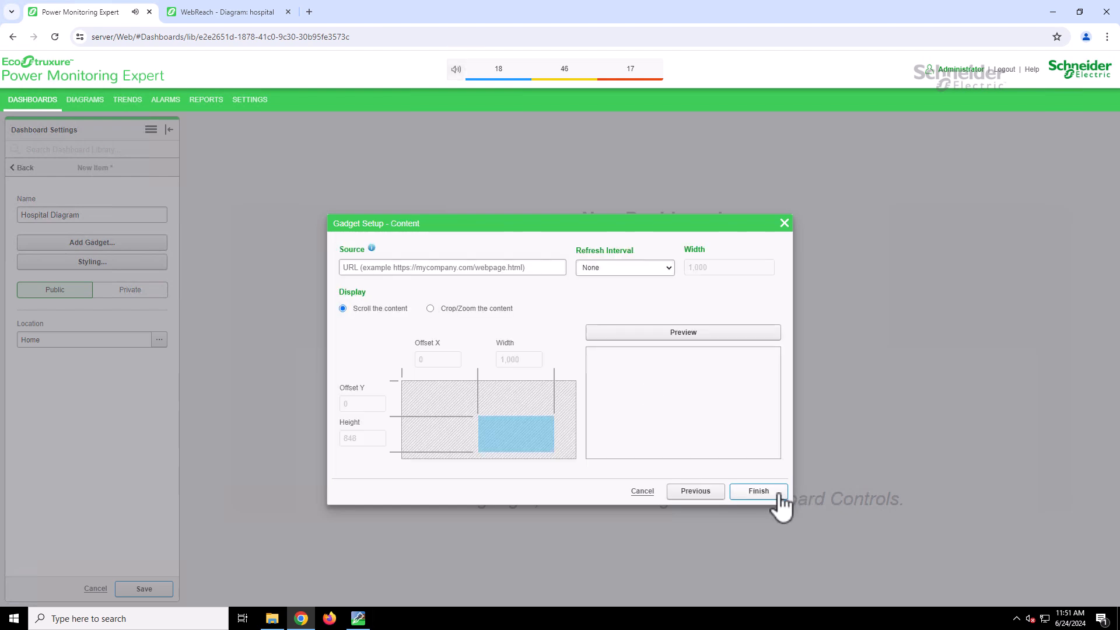
- Paste the copied Hospital diagram URL as the gadget's source and preview it
right_click(492, 268)
left_click(509, 381)
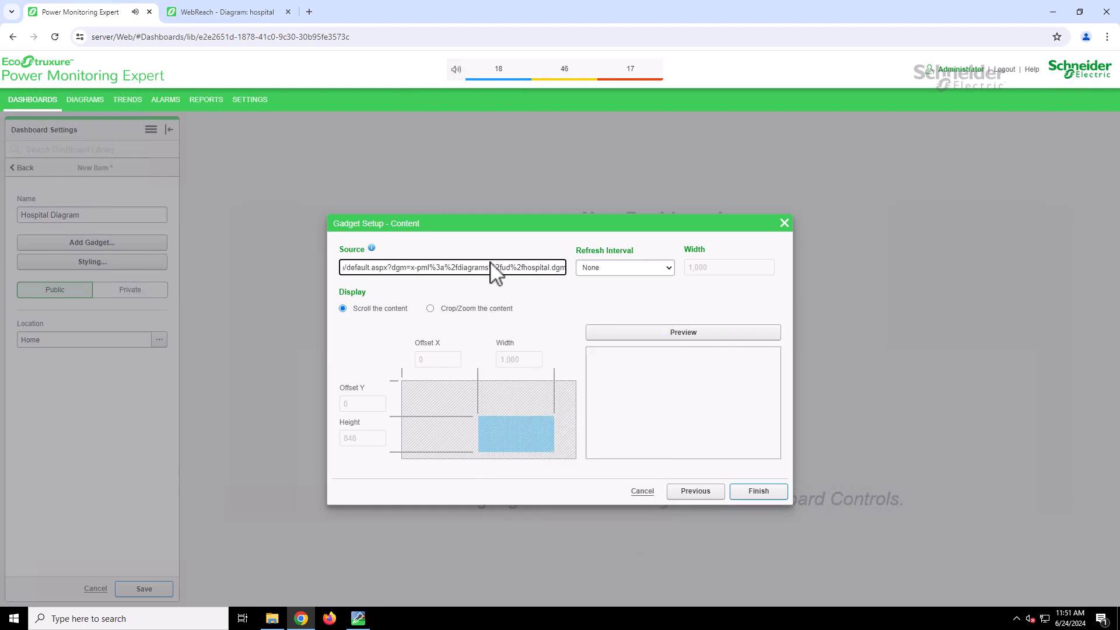
left_click(670, 338)
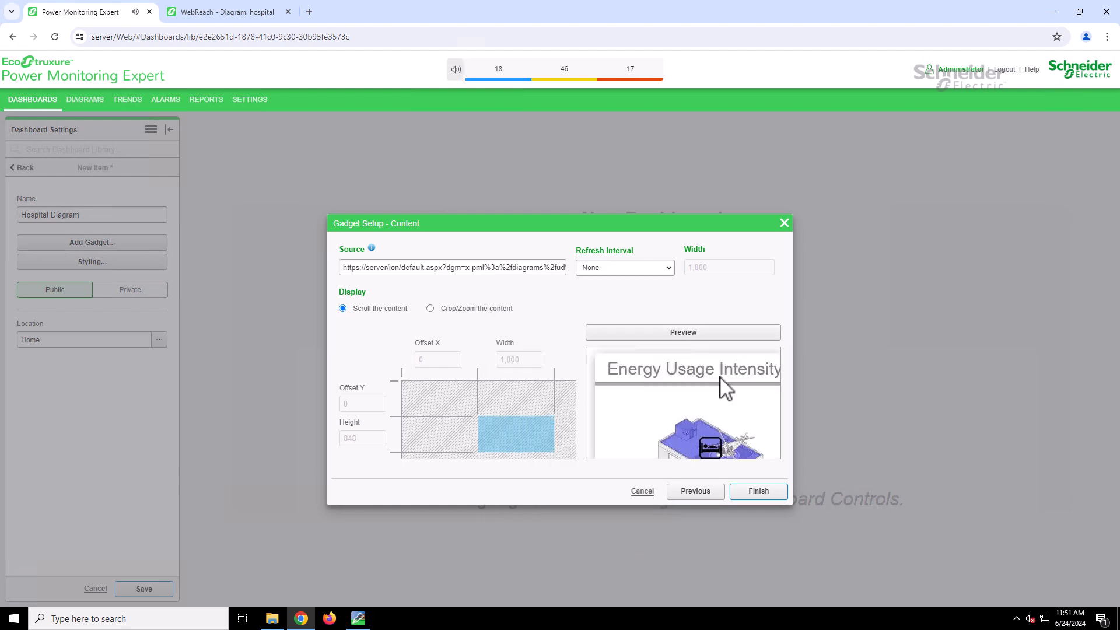
- Finish the gadget setup, enlarge the gadget to fit the whole hospital diagram, and save the dashboard
left_click(779, 494)
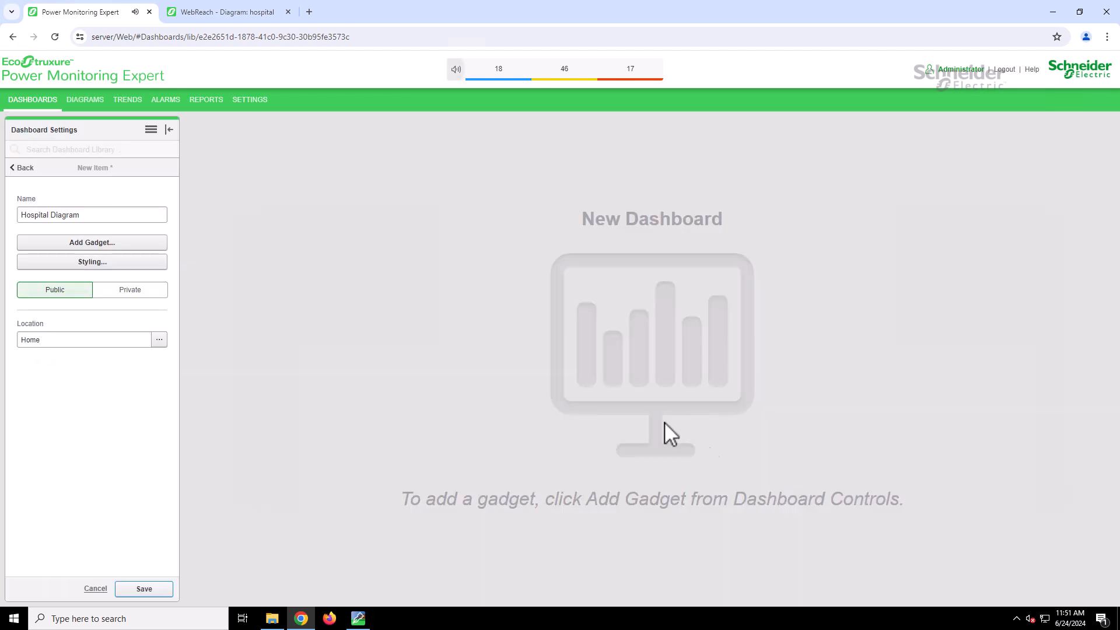
left_click_drag(493, 355, 804, 544)
left_click(164, 590)
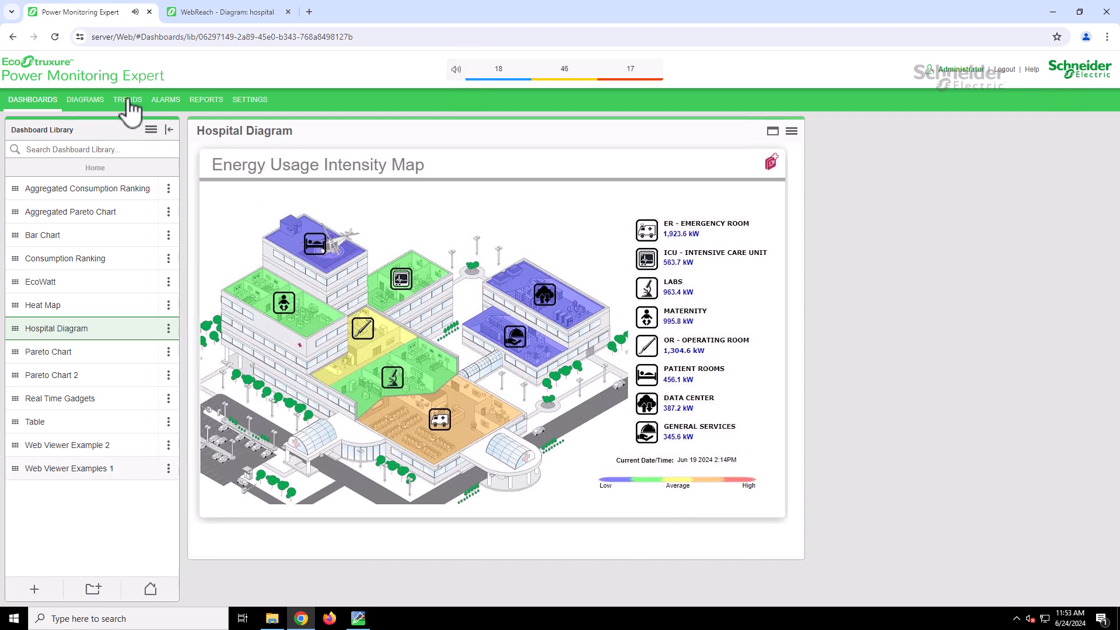
- Copy the URL of the Current Main Incomer trend from a new window and return to the dashboards
left_click(128, 104)
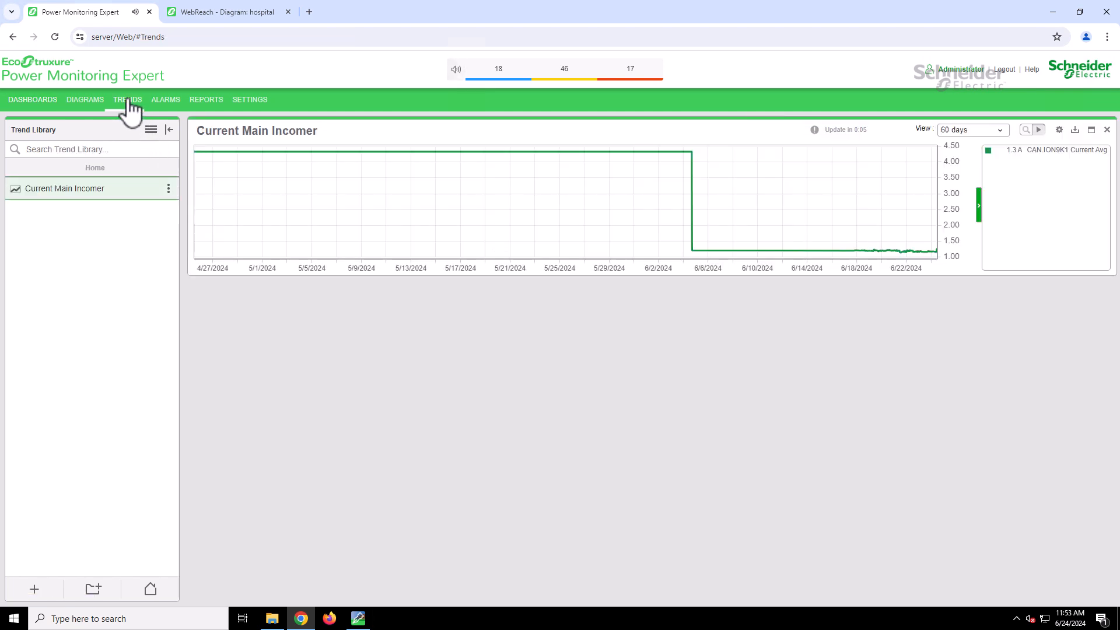
left_click(168, 191)
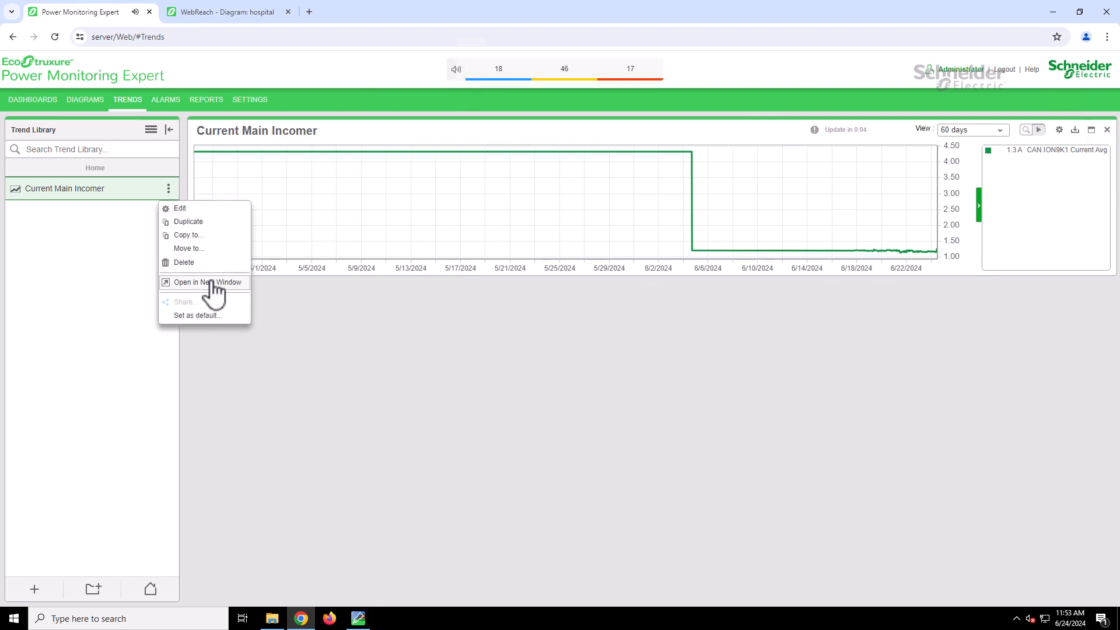
left_click(175, 283)
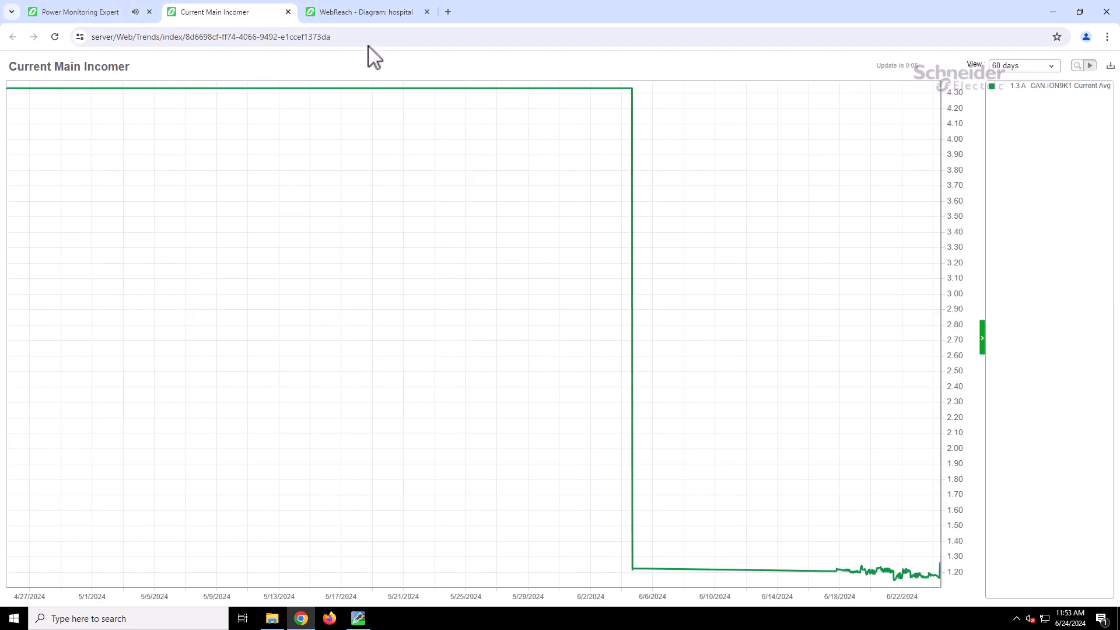
left_click(295, 36)
right_click(284, 41)
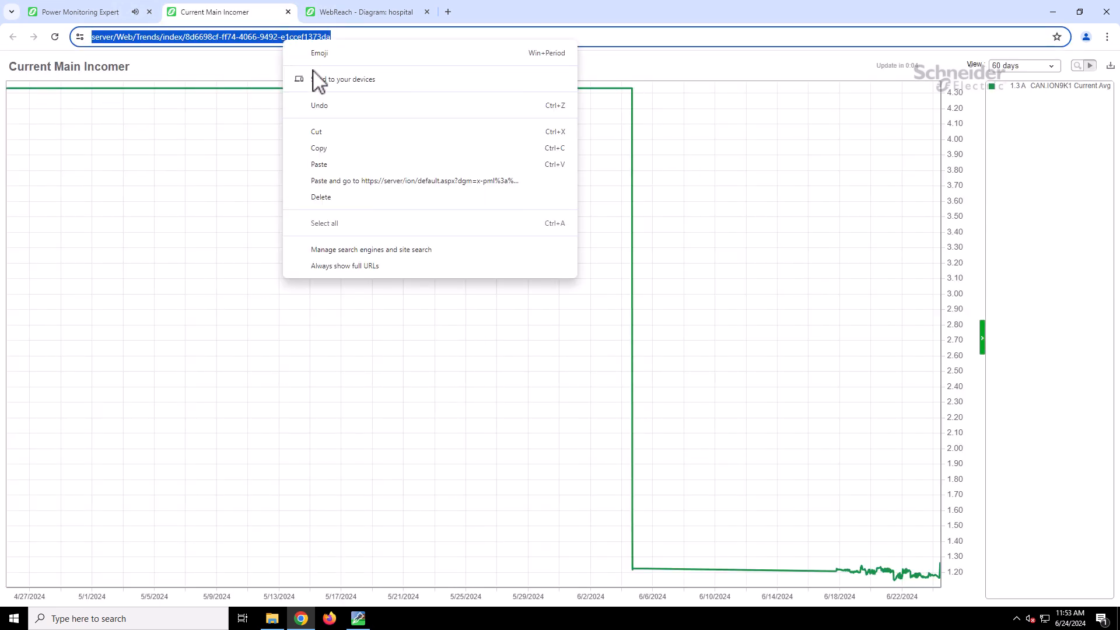
left_click(327, 149)
left_click(98, 11)
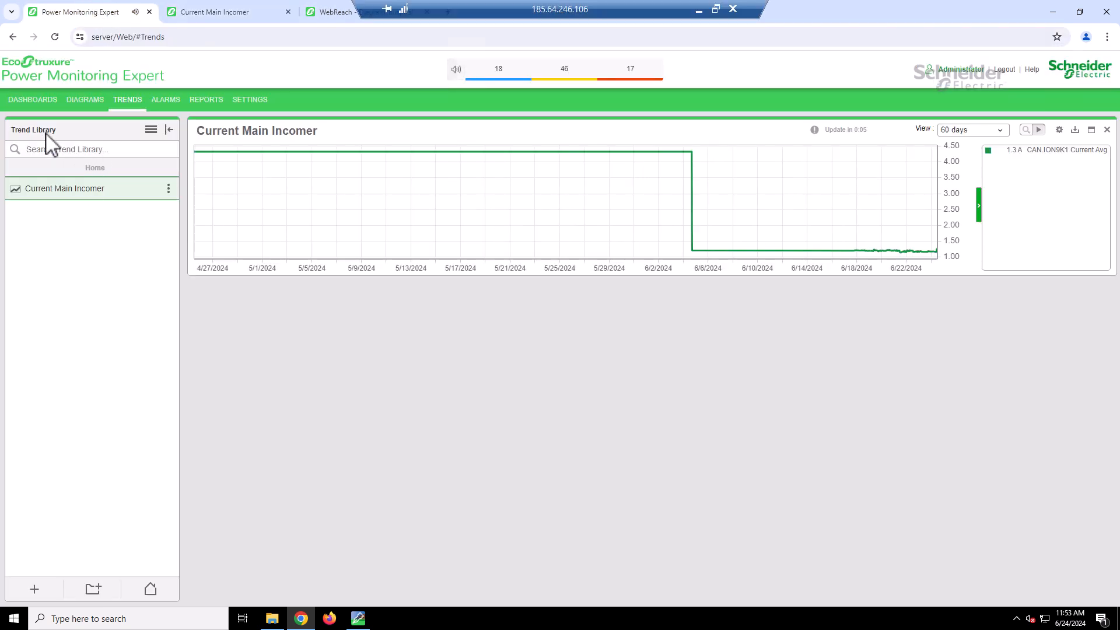
left_click(33, 100)
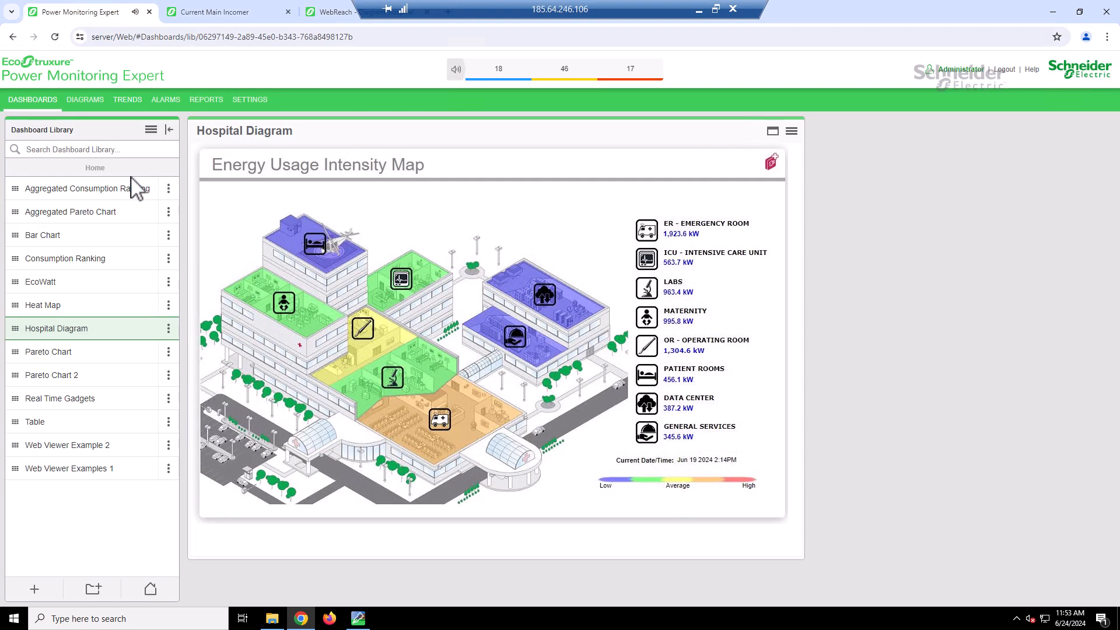
- Edit the Hospital Diagram dashboard and add a web-category gadget titled Trend Main incomer
left_click(169, 341)
left_click(178, 358)
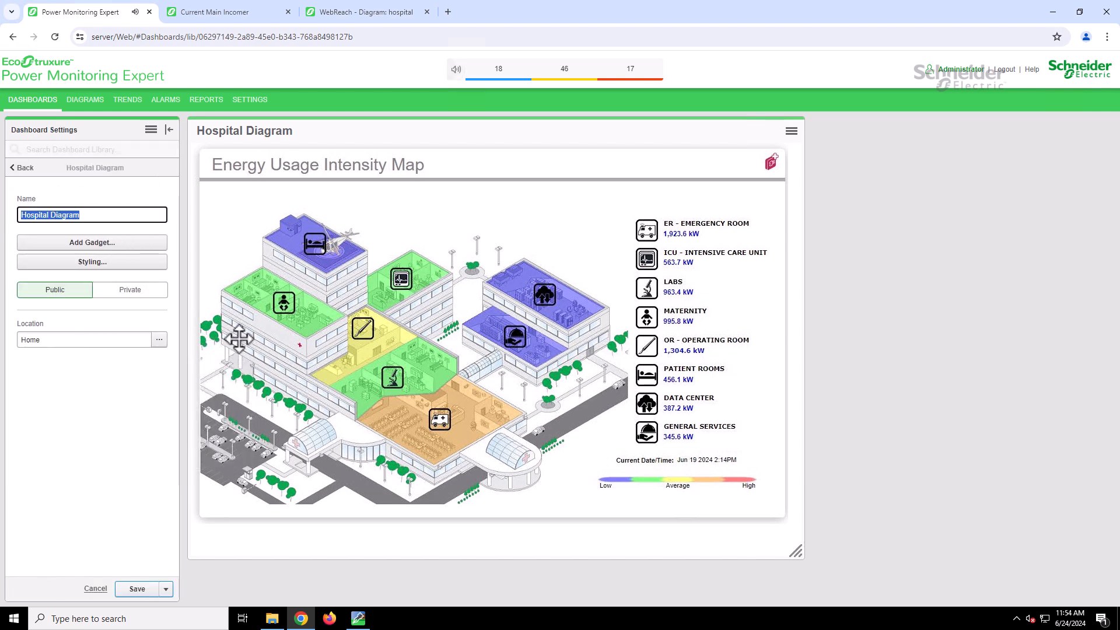
left_click(153, 243)
left_click(358, 403)
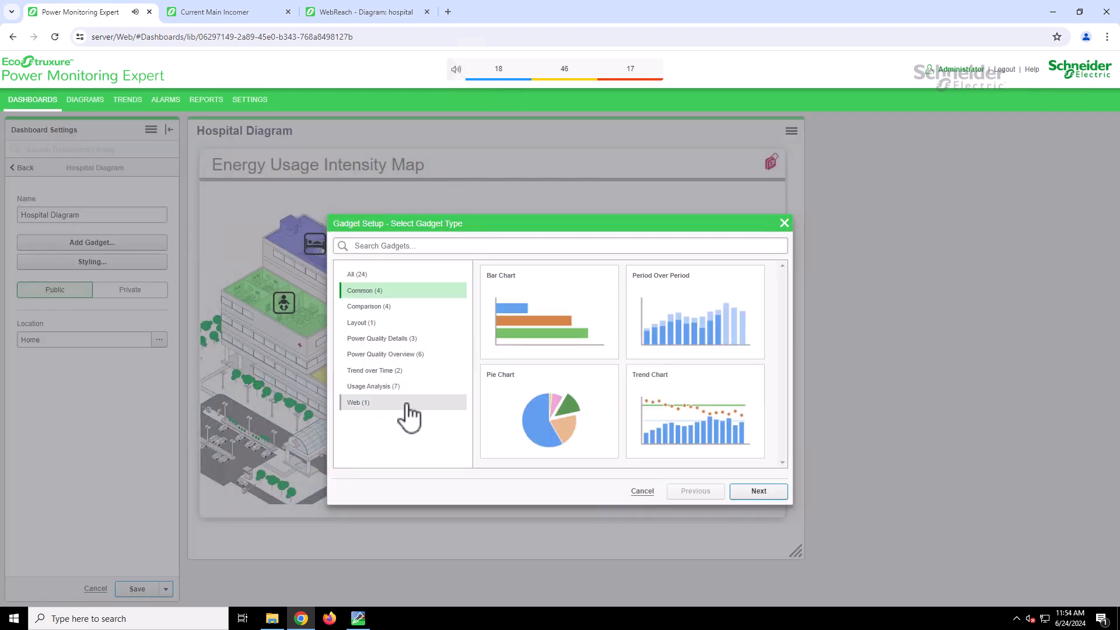
left_click(617, 321)
left_click(758, 491)
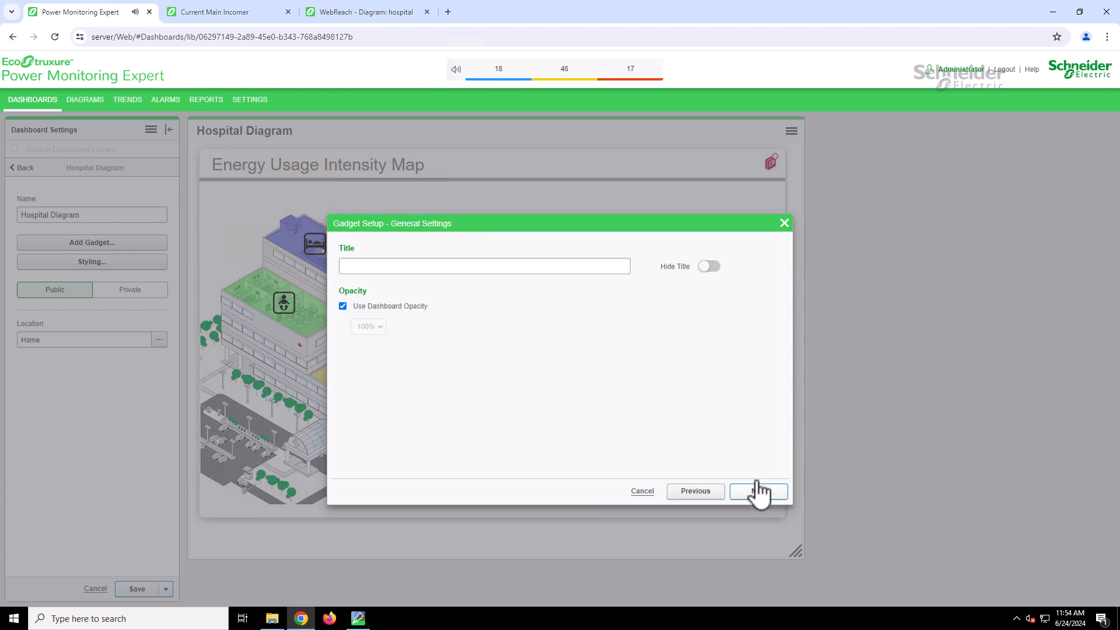
left_click(777, 494)
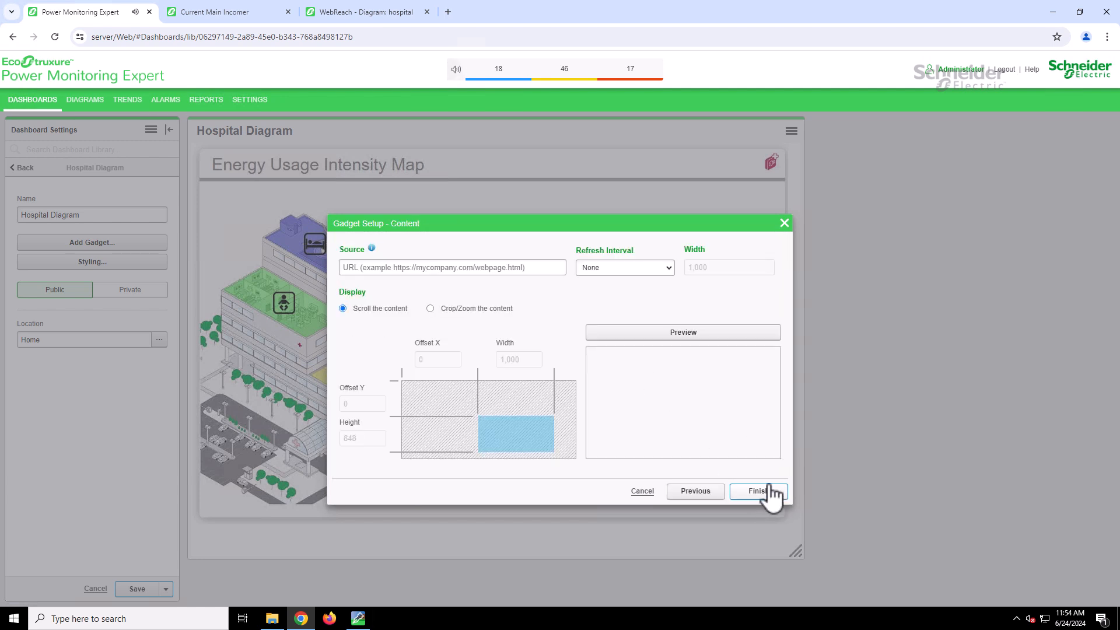
- Paste the copied Current Main Incomer trend URL as the gadget's source, preview it, and save the dashboard with the finished gadget
left_click(472, 268)
right_click(471, 267)
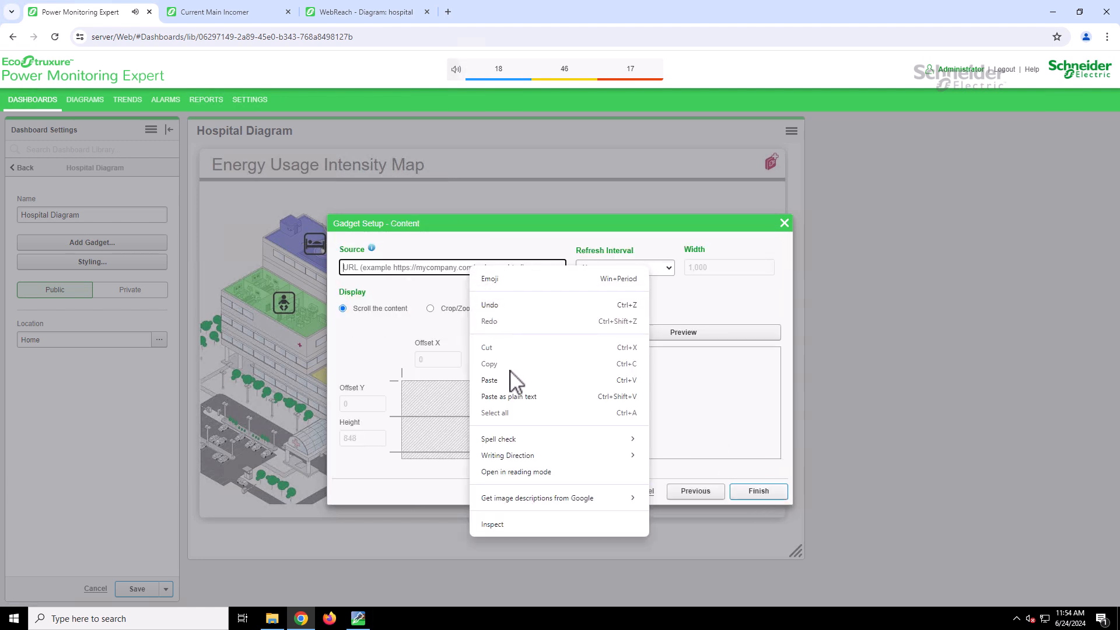
left_click(490, 380)
left_click(691, 334)
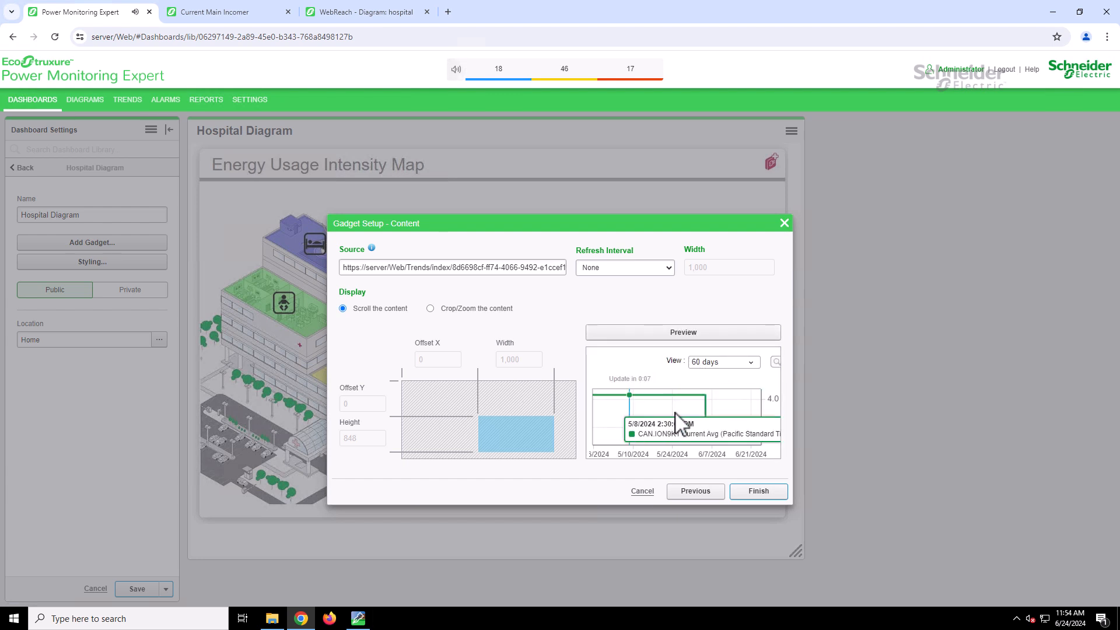
left_click(759, 492)
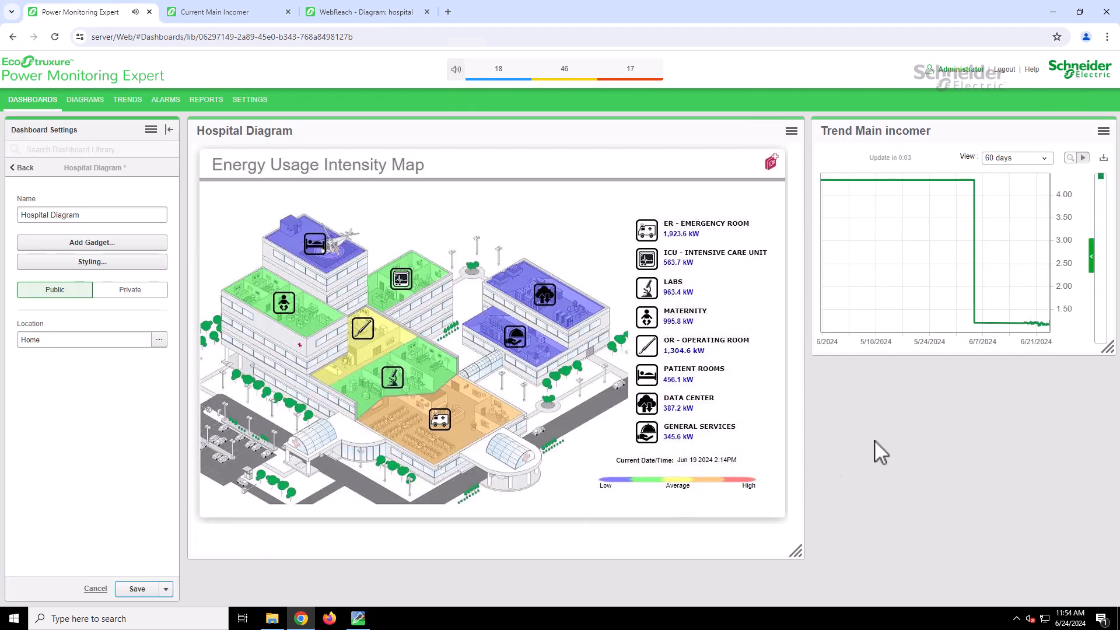
left_click(145, 589)
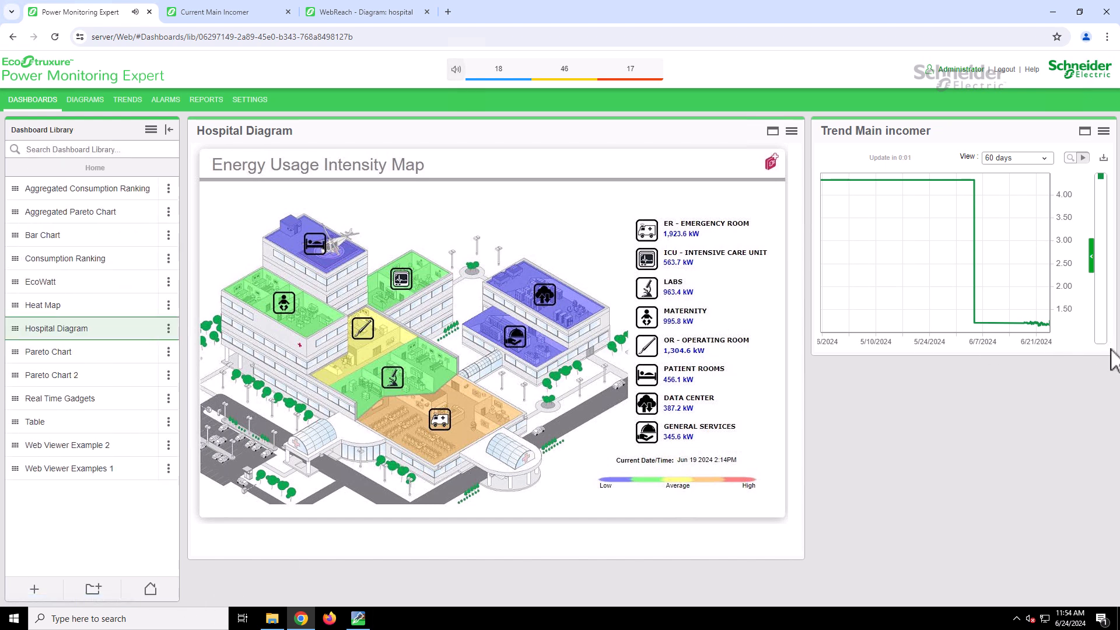